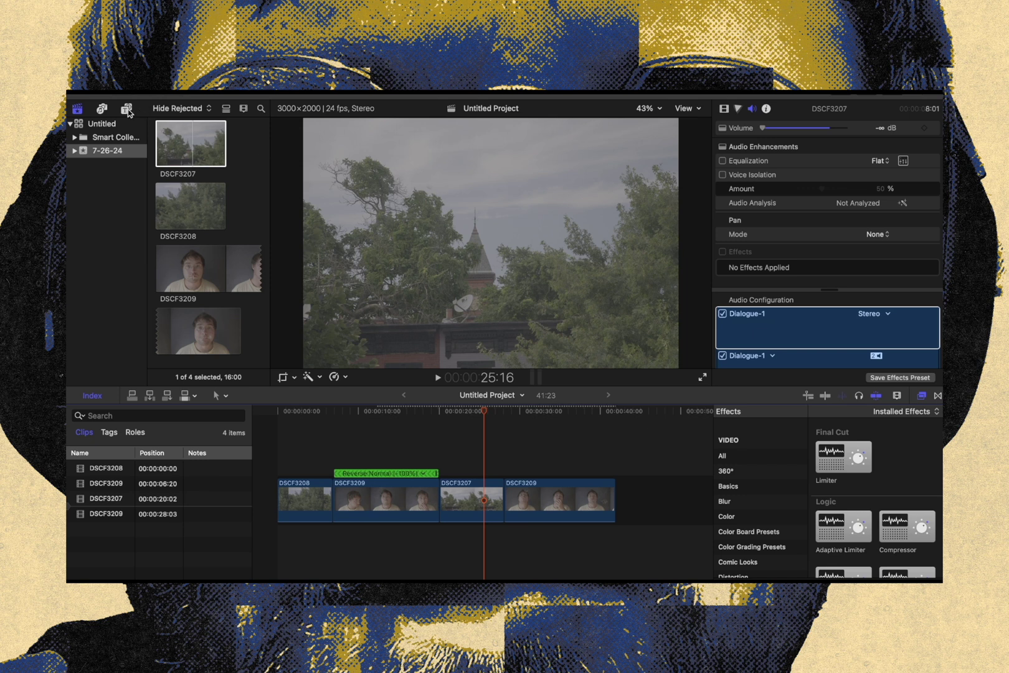
Add an Adjustments title layer above the clips, spanning the full length of the timeline
left_click(127, 109)
left_click(186, 174)
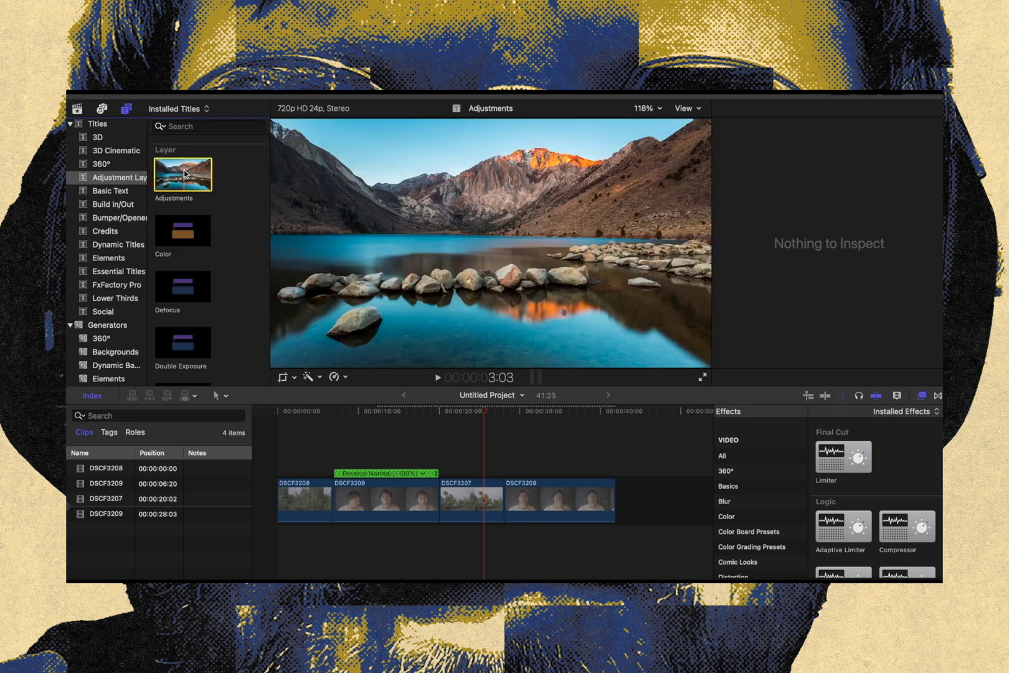
left_click_drag(184, 174, 614, 461)
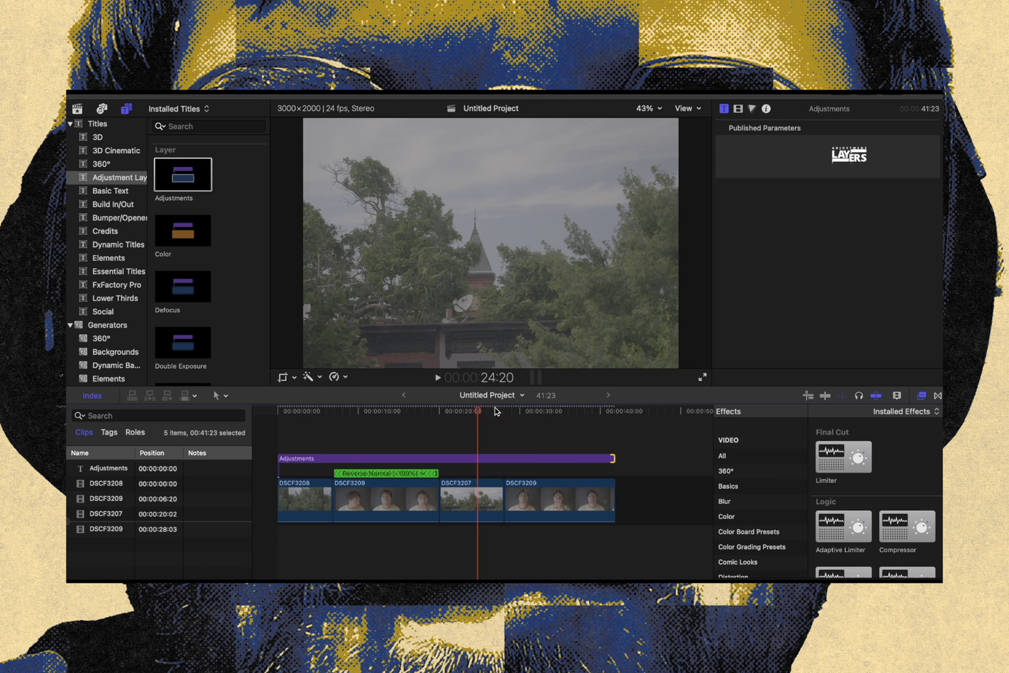
Try the JUN4 B film emulation preset on the Adjustments layer and remove it from the layer's effects
scroll(736, 522, "down", 5)
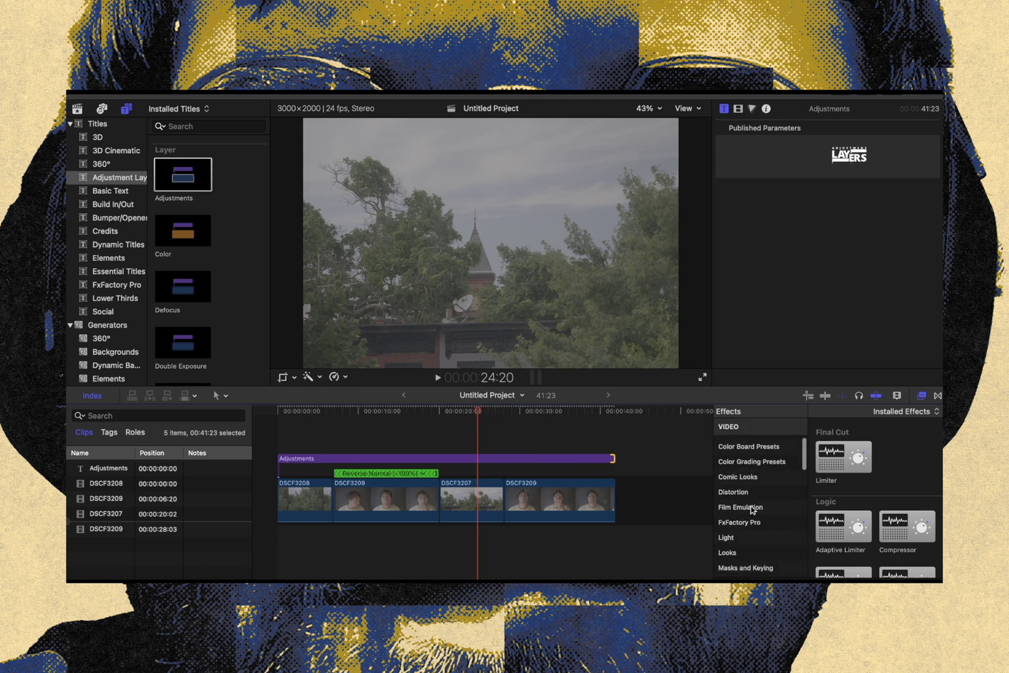
left_click(752, 509)
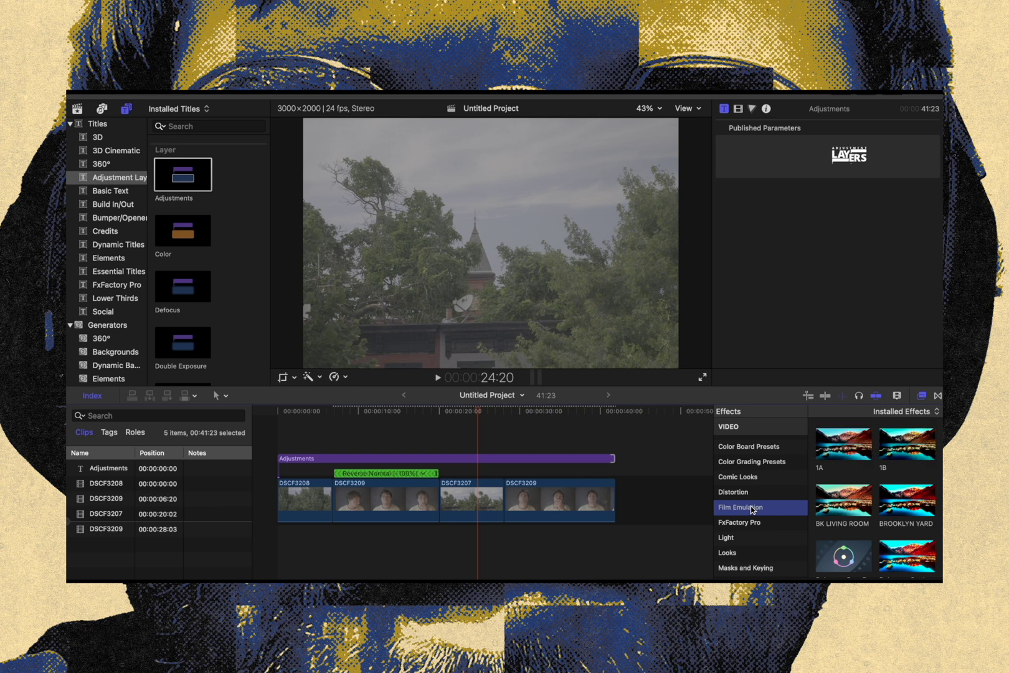
scroll(847, 501, "down", 2)
scroll(850, 503, "down", 5)
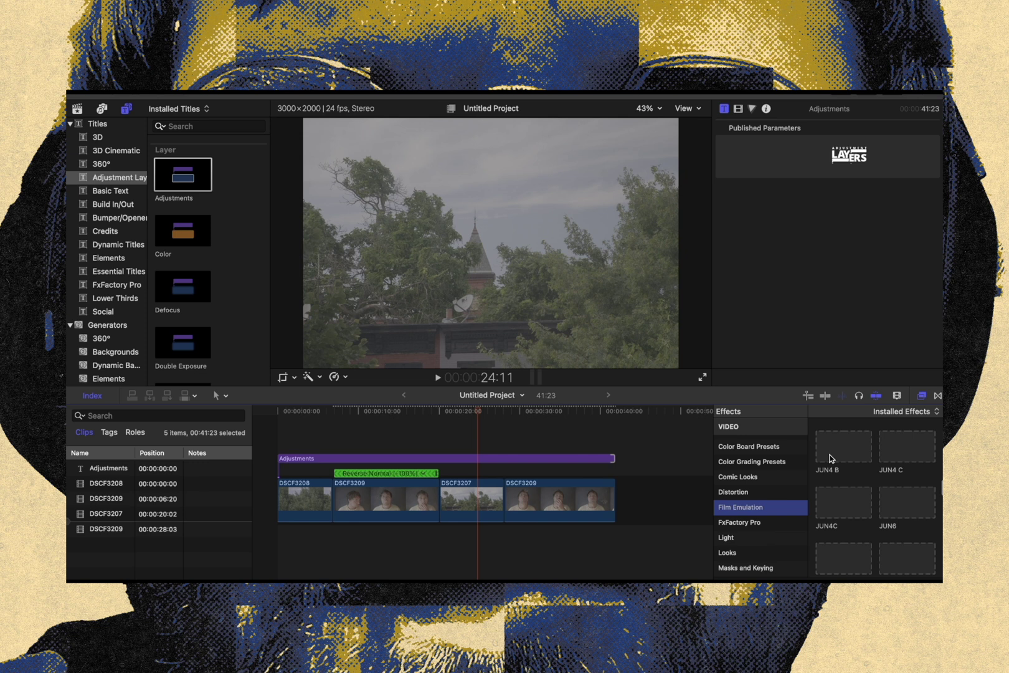
left_click_drag(845, 447, 516, 460)
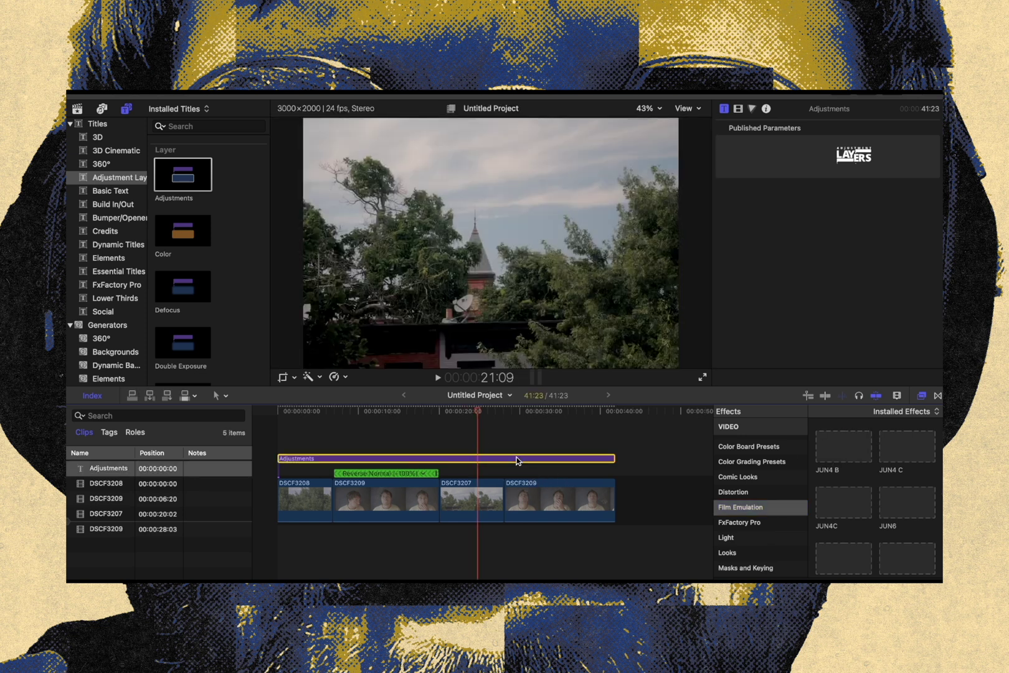
left_click(738, 109)
left_click(799, 144)
key("Delete")
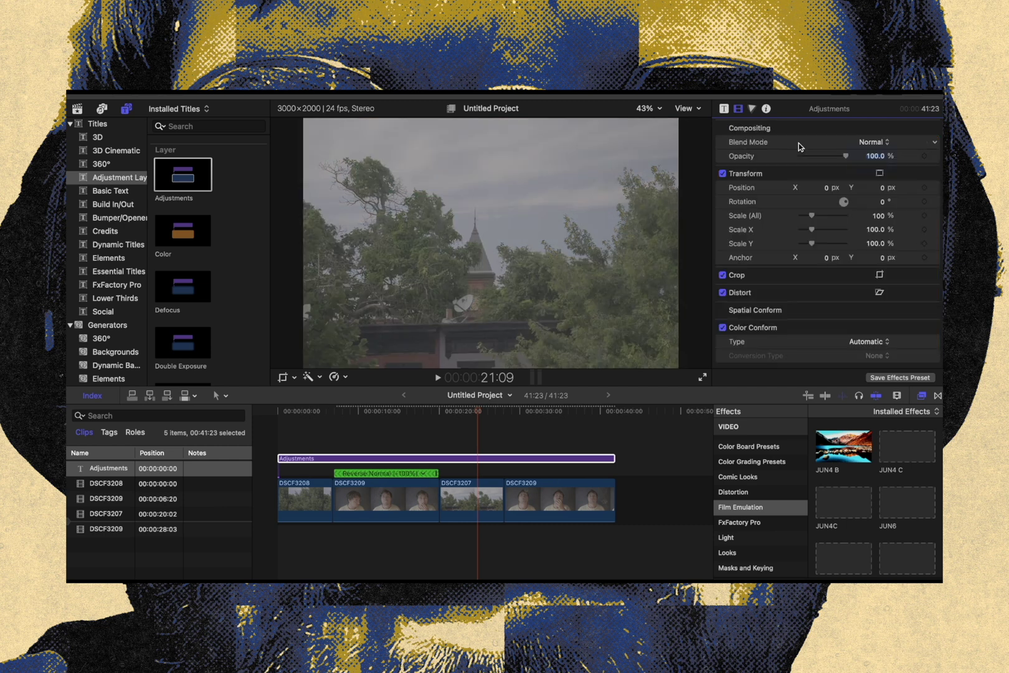
Apply the Dehancer Pro v7 film emulation effect to the Adjustments layer
scroll(862, 534, "down", 10)
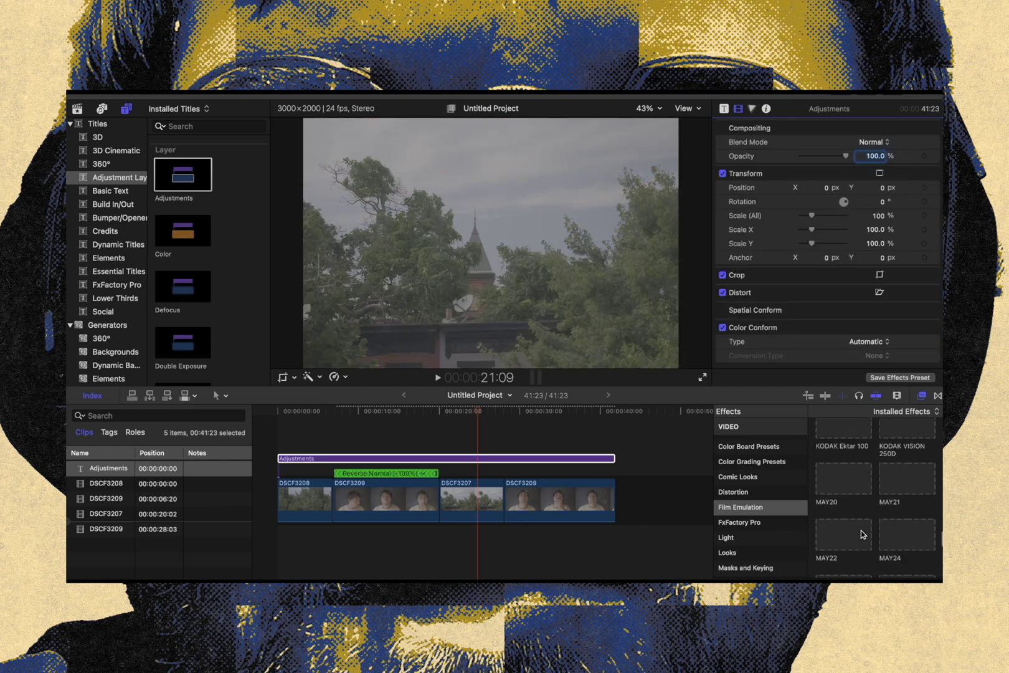
scroll(861, 533, "up", 10)
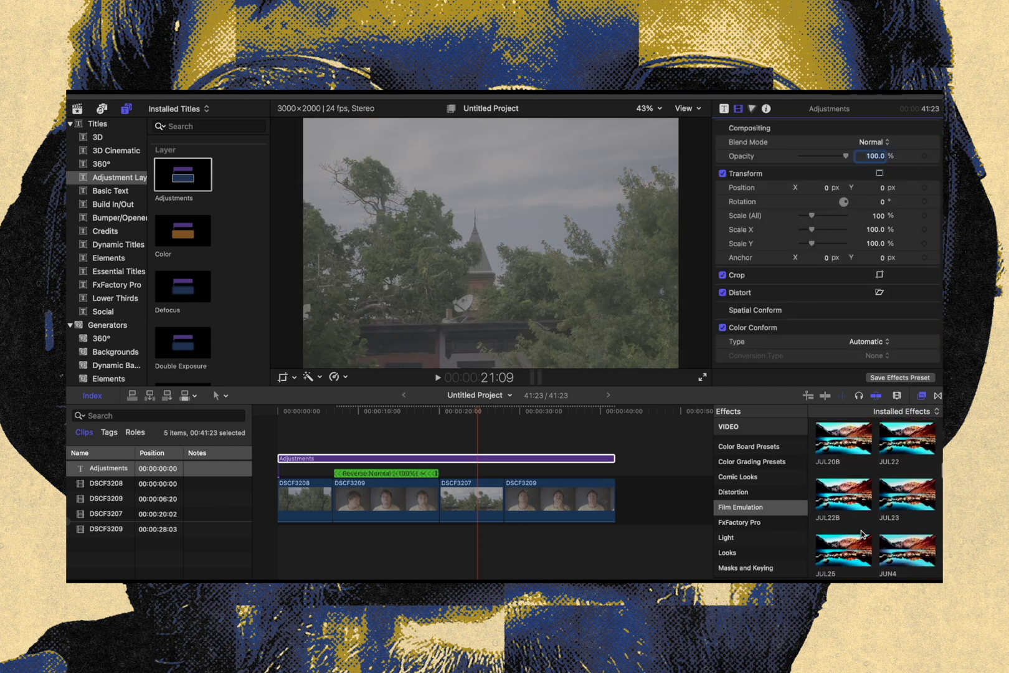
left_click_drag(862, 534, 466, 462)
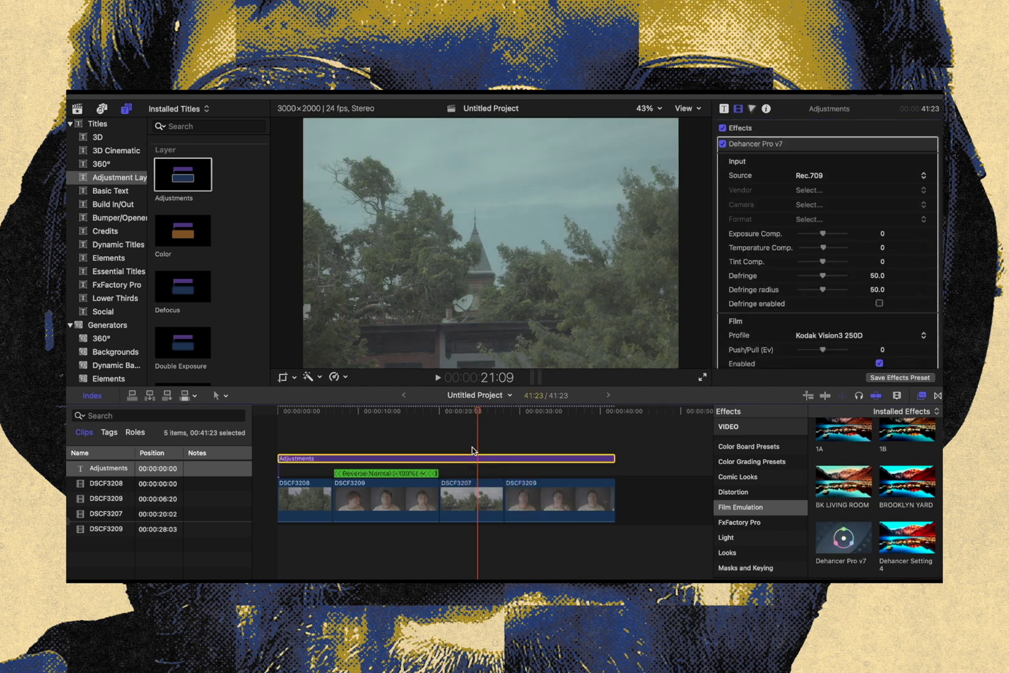
Set the Dehancer input source to Choose Camera with vendor Fujifilm, camera X-H2S and format F-Log2
left_click(826, 180)
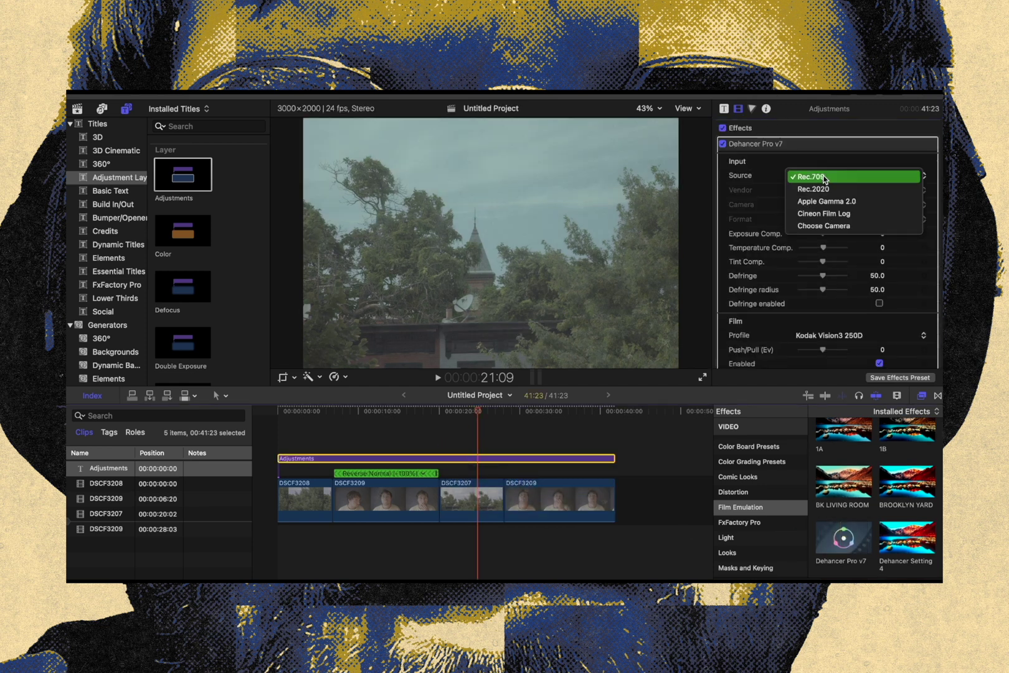
left_click(834, 224)
left_click(826, 193)
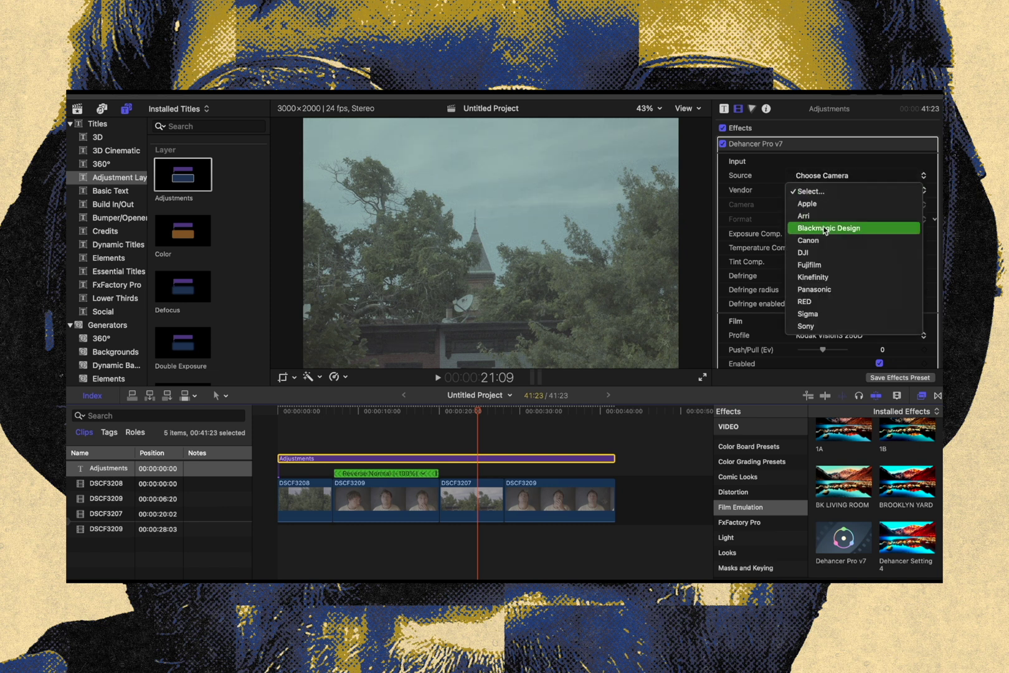
left_click(818, 265)
left_click(817, 206)
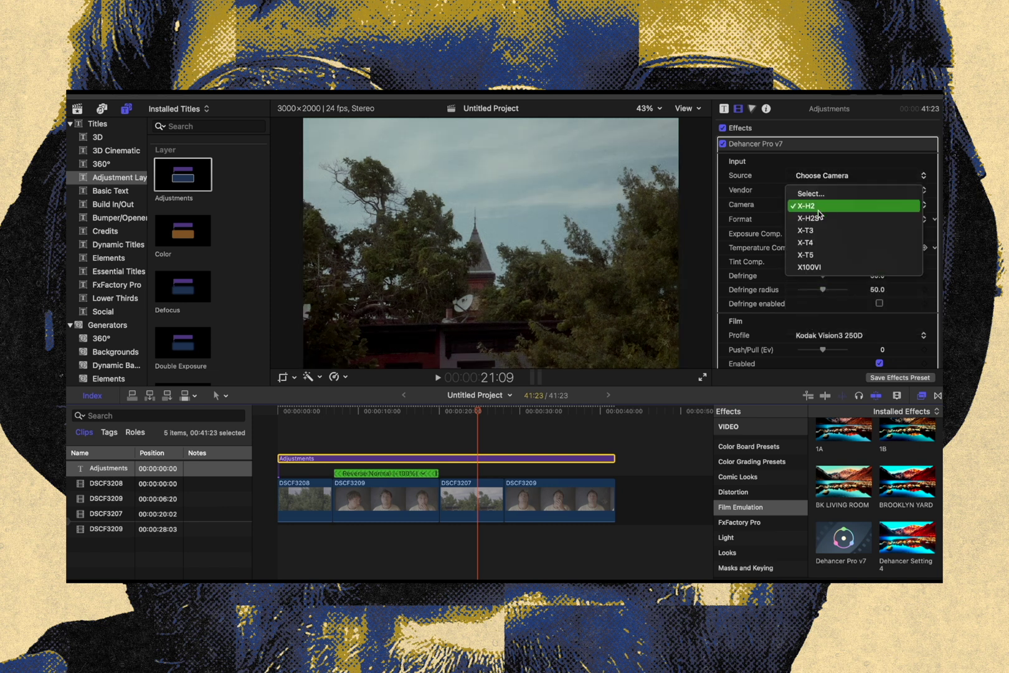
left_click(818, 211)
left_click(817, 219)
left_click(818, 219)
left_click(818, 220)
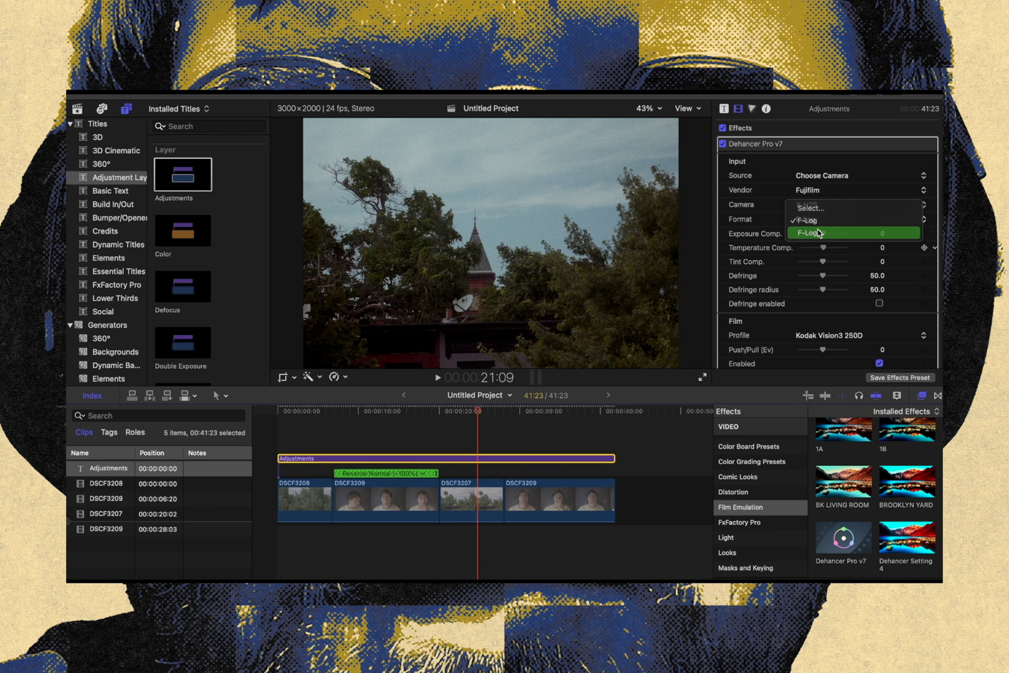
left_click(818, 232)
Examine the Dehancer look on the portrait and tree shots across the timeline and view the available film profiles
left_click(397, 413)
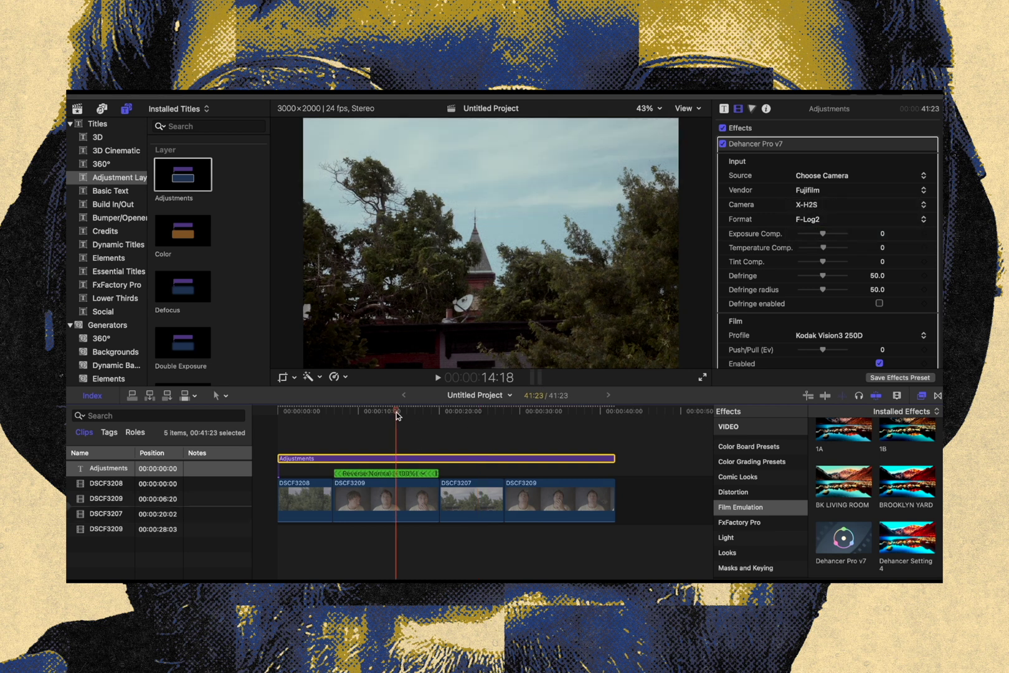
left_click(364, 412)
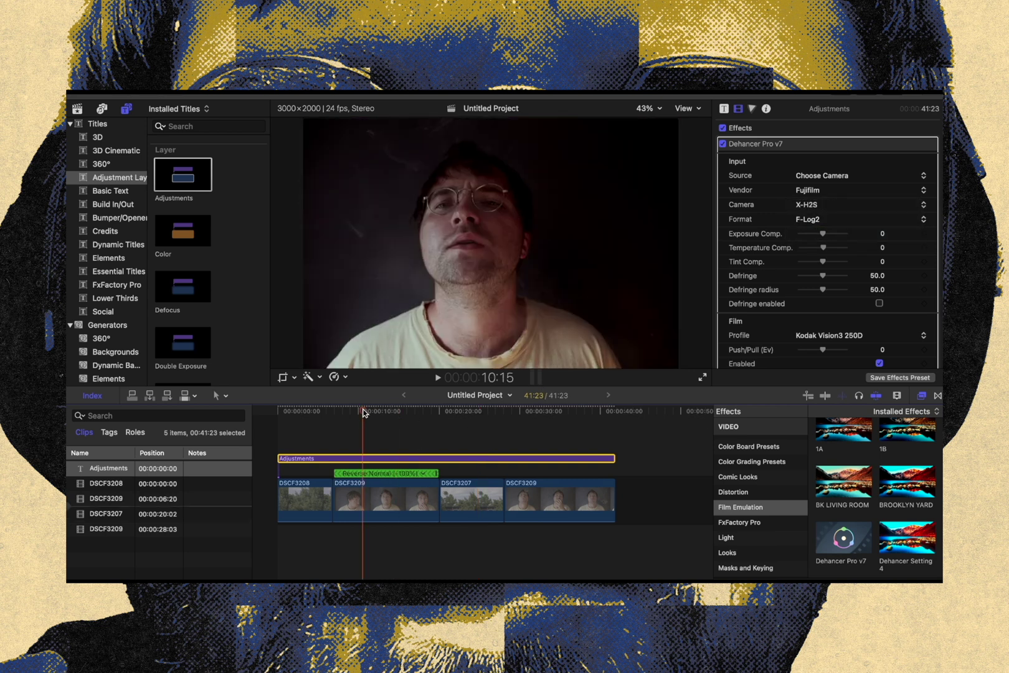
left_click(352, 412)
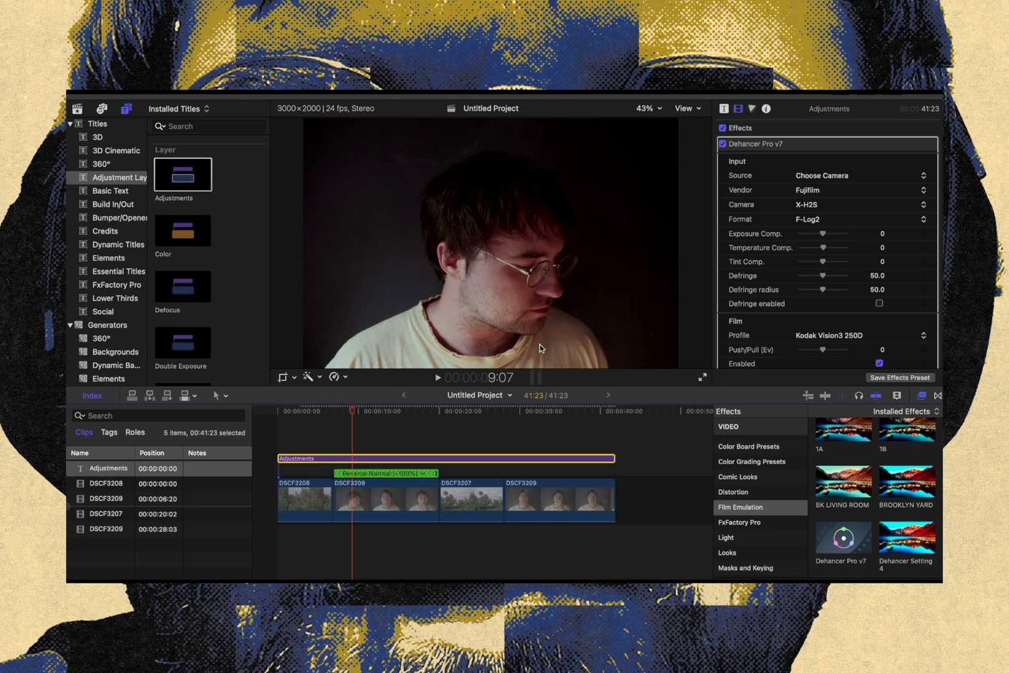
left_click(374, 412)
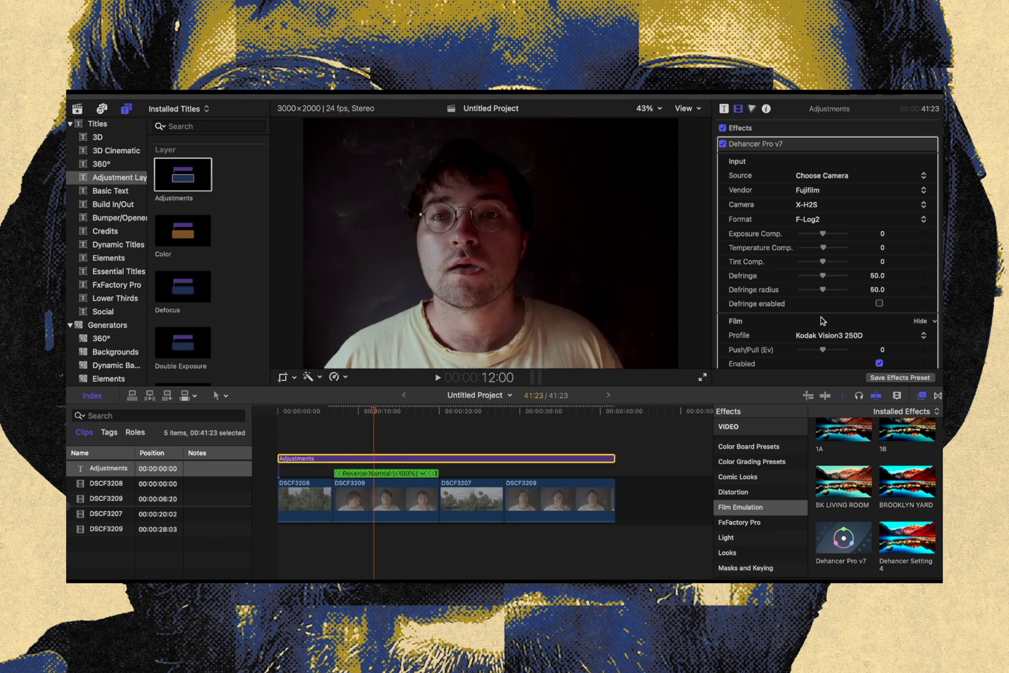
left_click(835, 336)
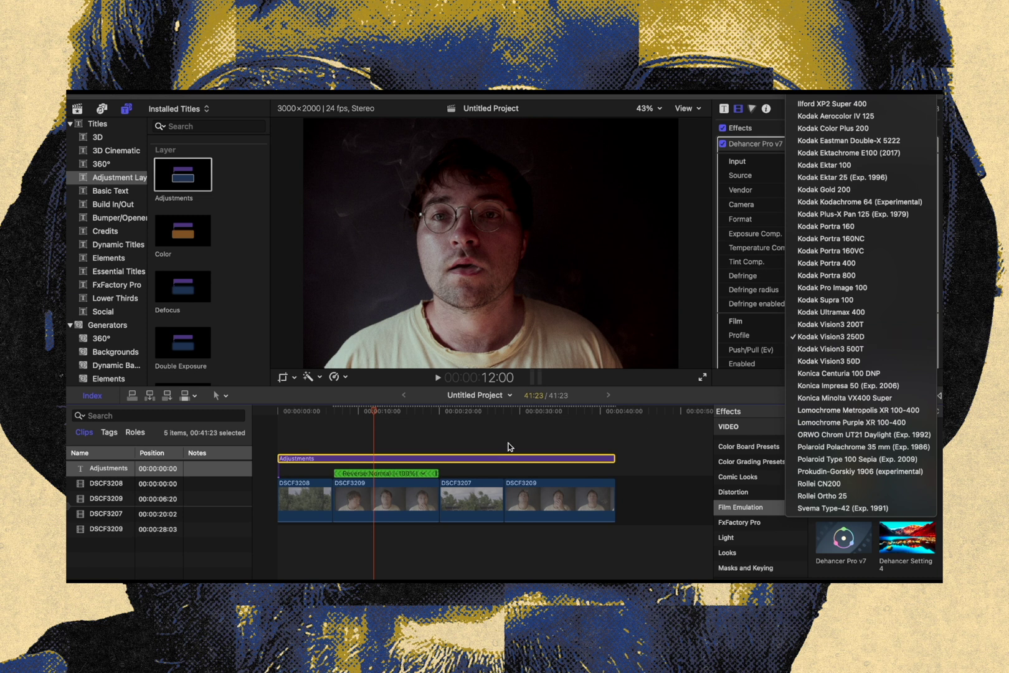
left_click(451, 412)
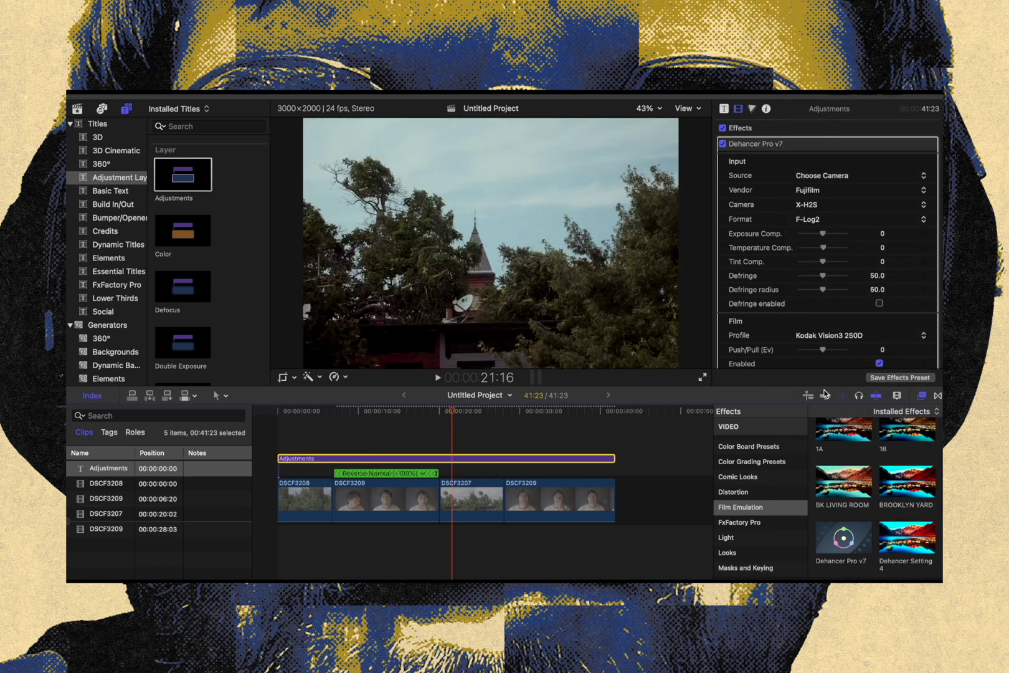
left_click(847, 336)
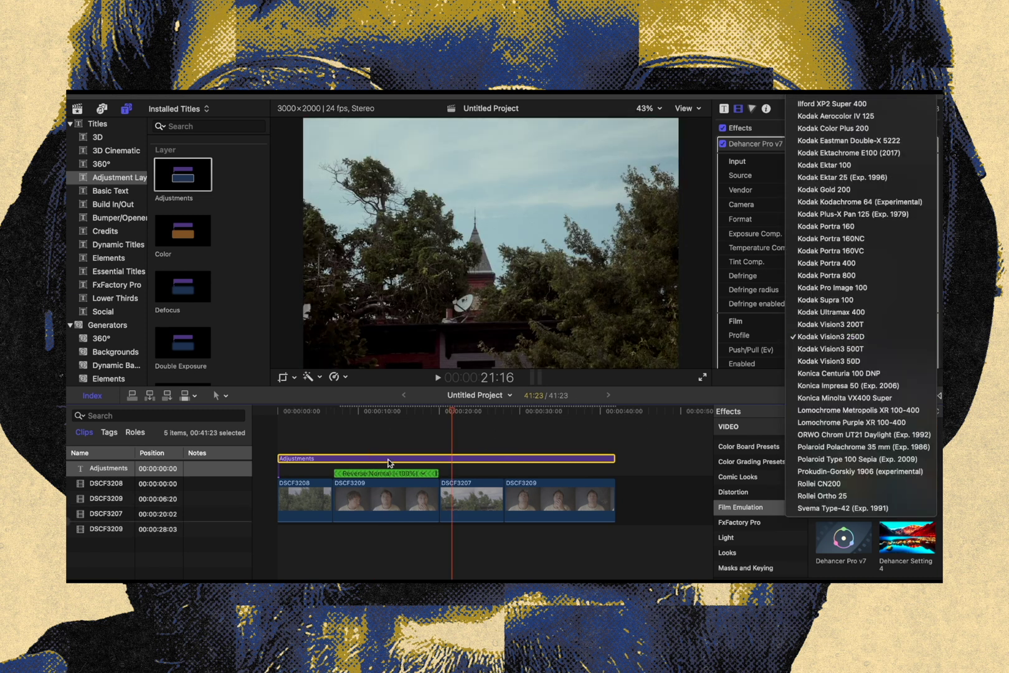
left_click(410, 415)
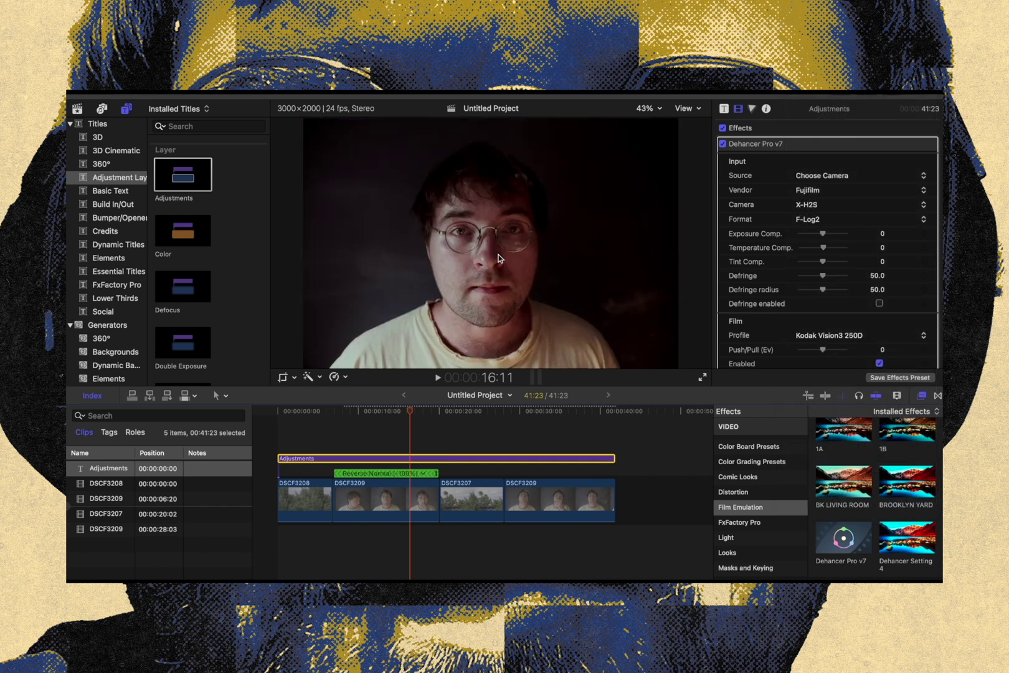
left_click(381, 412)
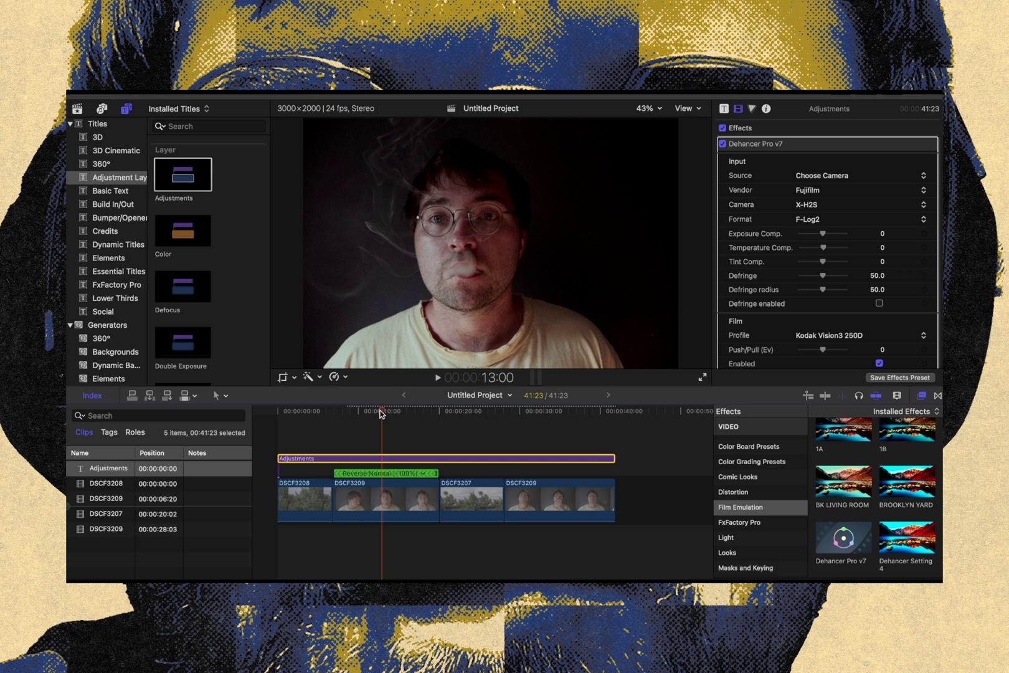
left_click(302, 411)
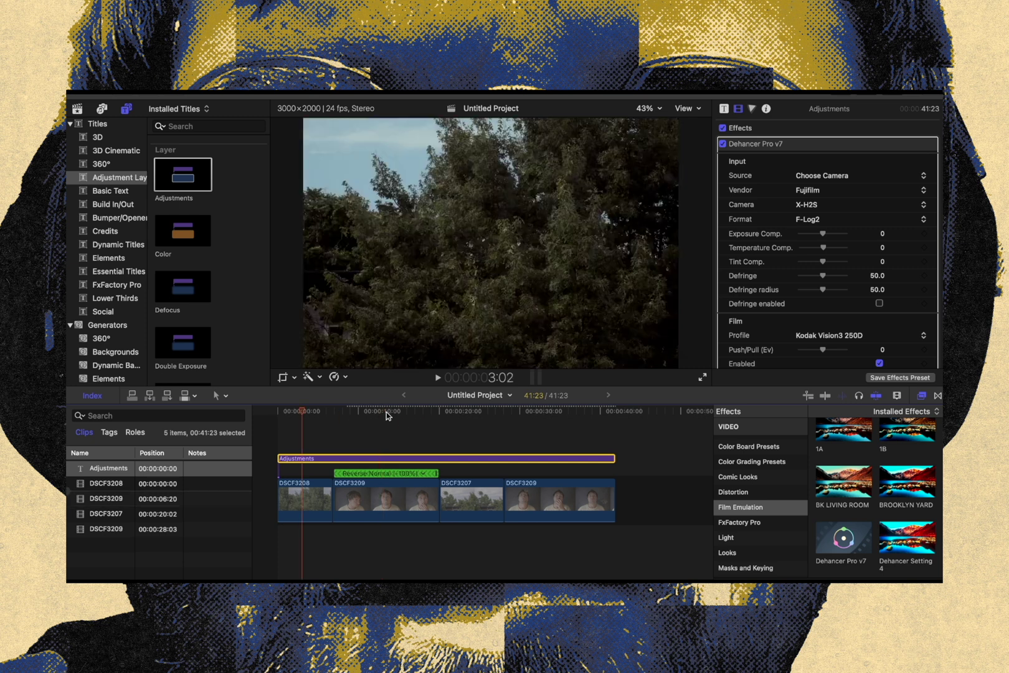
left_click(387, 412)
Try the film profiles Konica Minolta VX400 Super, Konica Impresa 50 (Exp. 2006) and Konica Centuria 100 DNP on the portrait shot
left_click(845, 336)
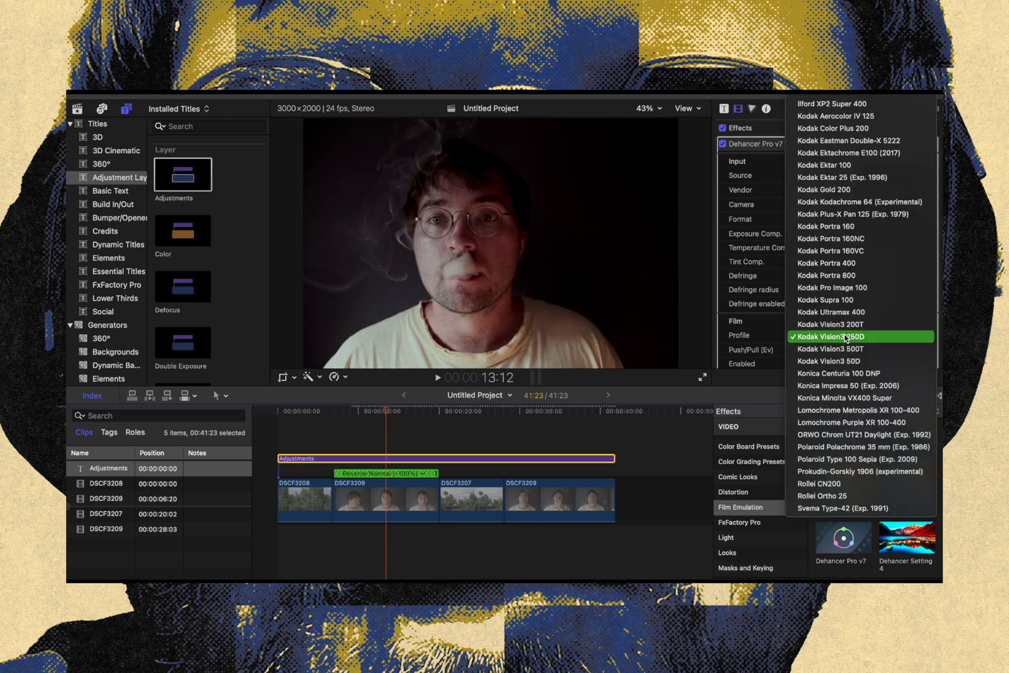
left_click(858, 397)
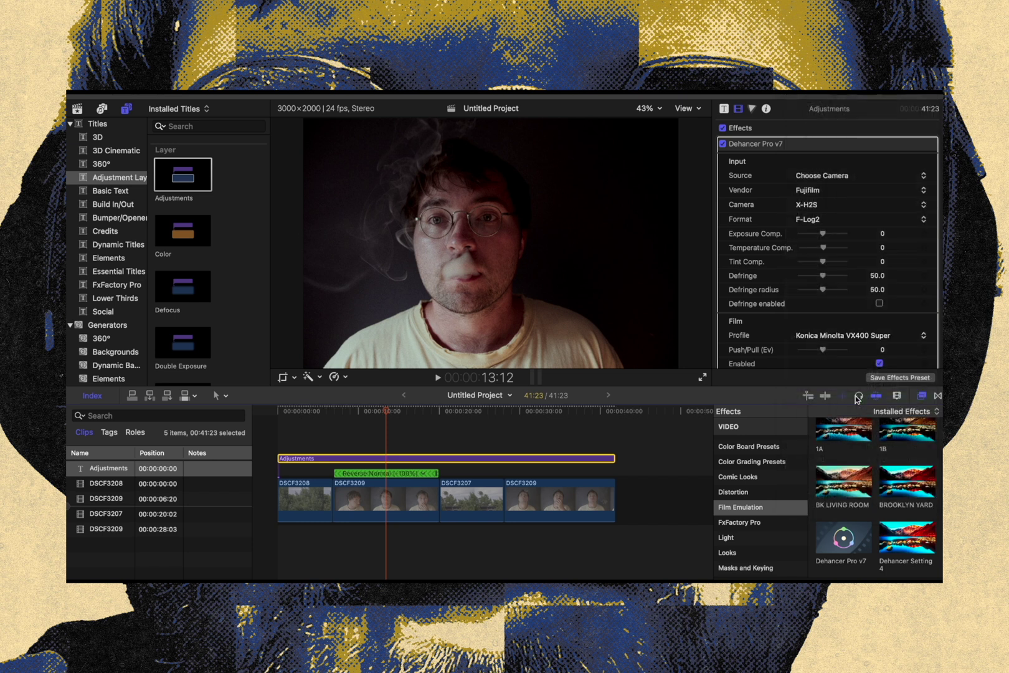
left_click(840, 339)
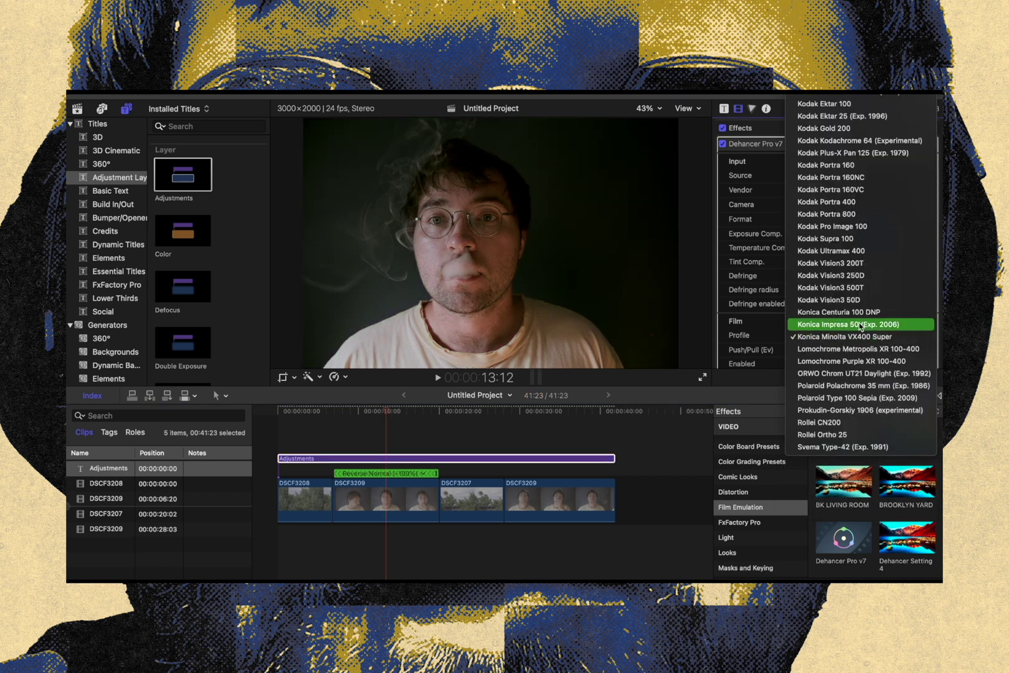
left_click(862, 324)
left_click(858, 341)
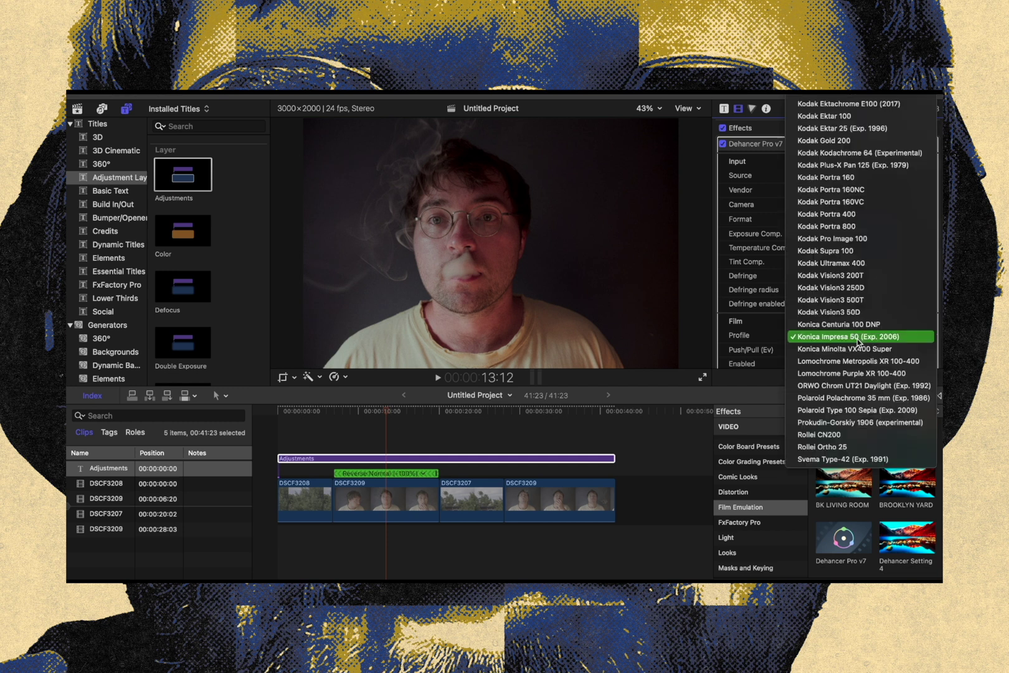
left_click(858, 324)
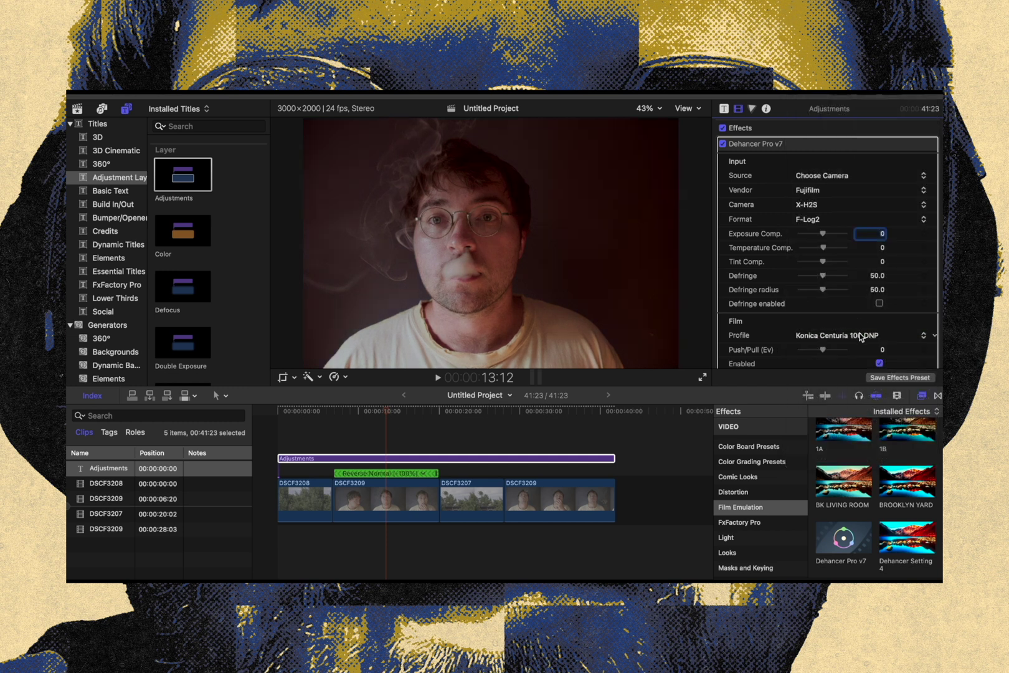
Try the film profiles Kodak Gold 200, Kodak Color Plus 200 and Fujichrome Velvia 50 on the portrait shot
left_click(859, 336)
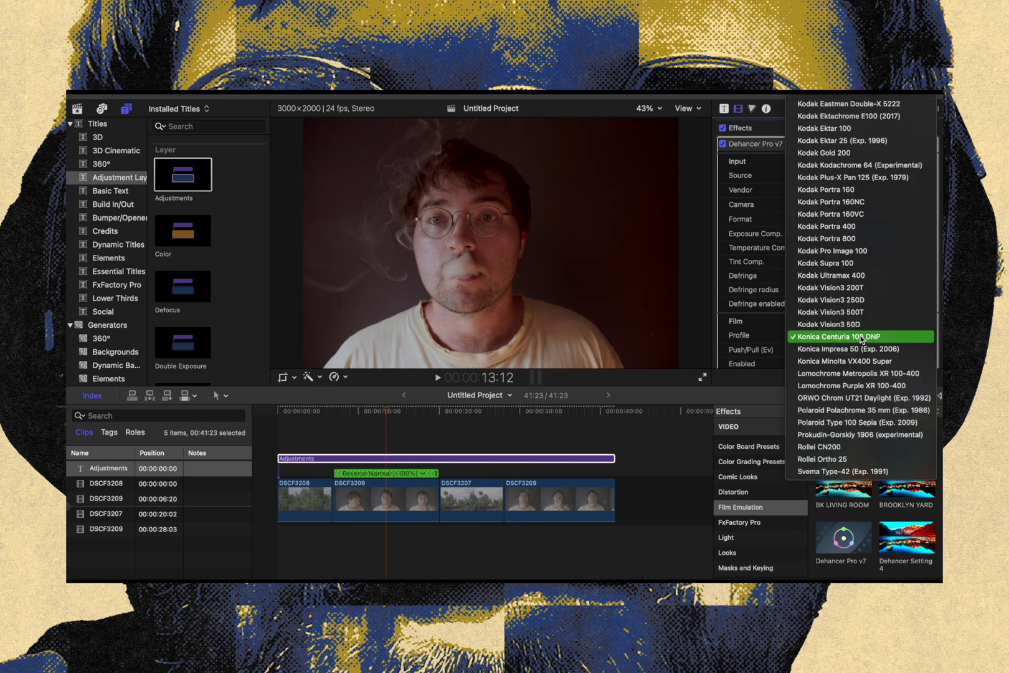
left_click(851, 154)
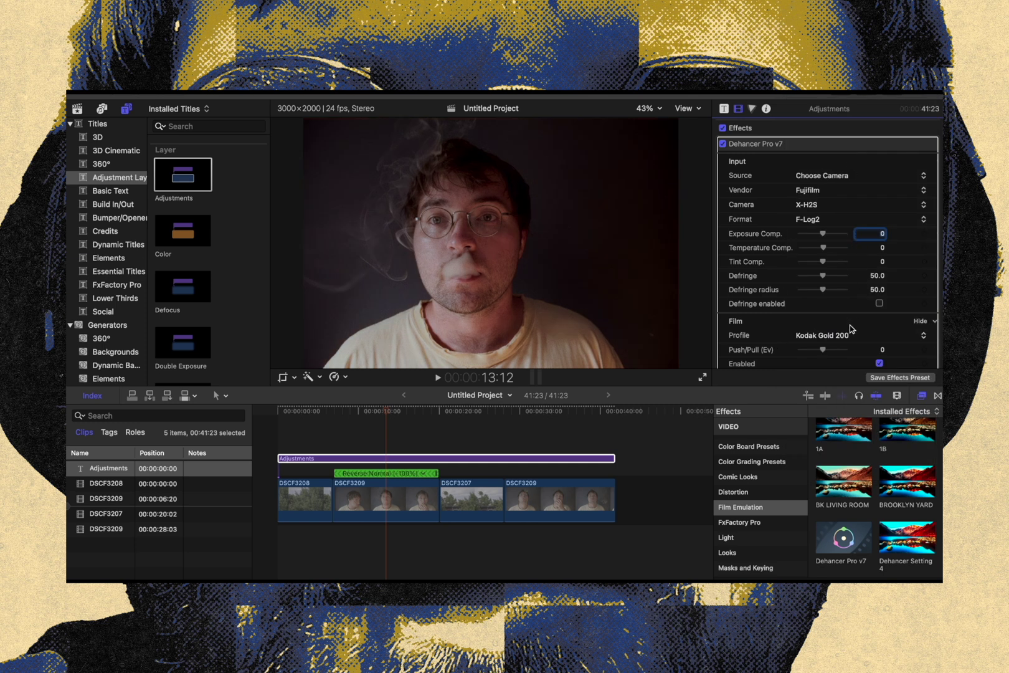
left_click(825, 338)
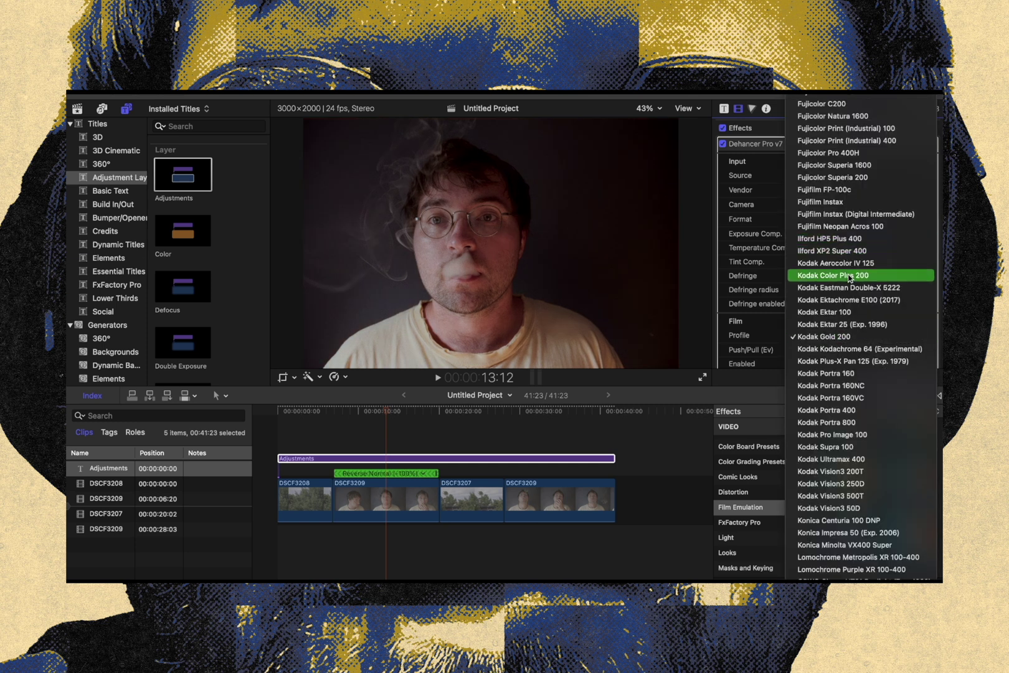
left_click(850, 277)
left_click(846, 339)
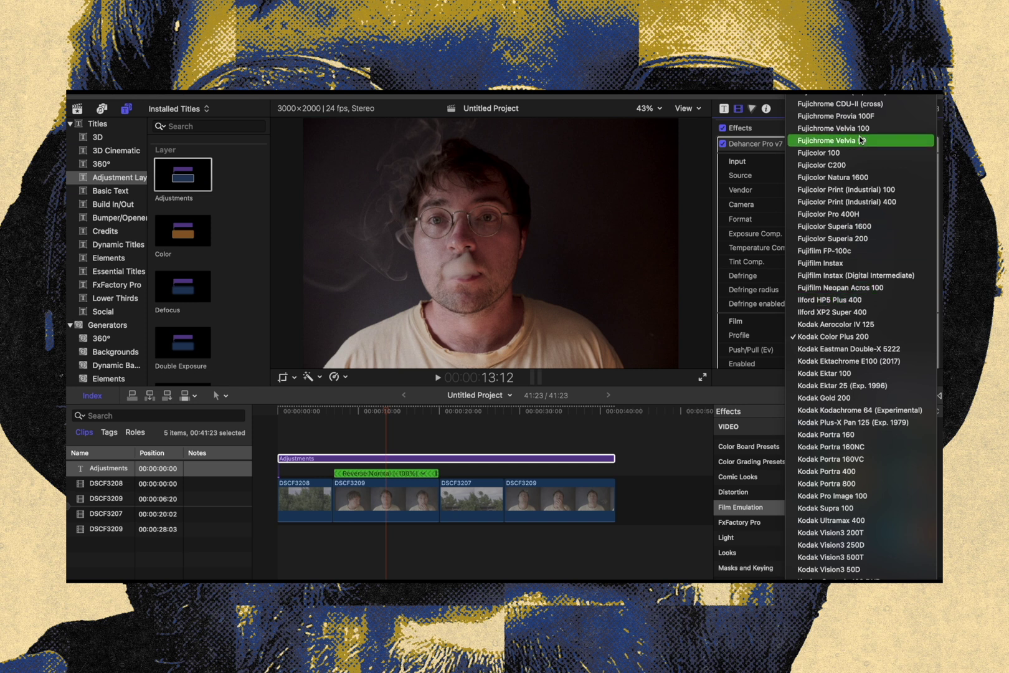
left_click(861, 143)
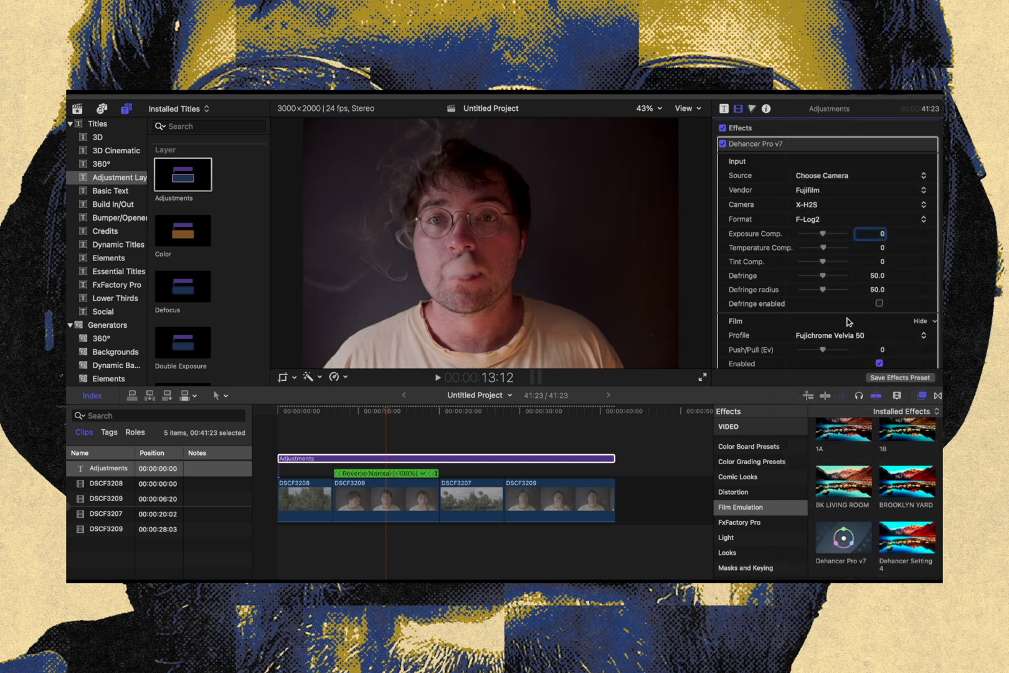
Set the Dehancer film profile to Fujichrome Velvia 100 and check it at other points of the timeline
left_click(840, 331)
left_click(842, 322)
left_click(468, 403)
left_click(370, 406)
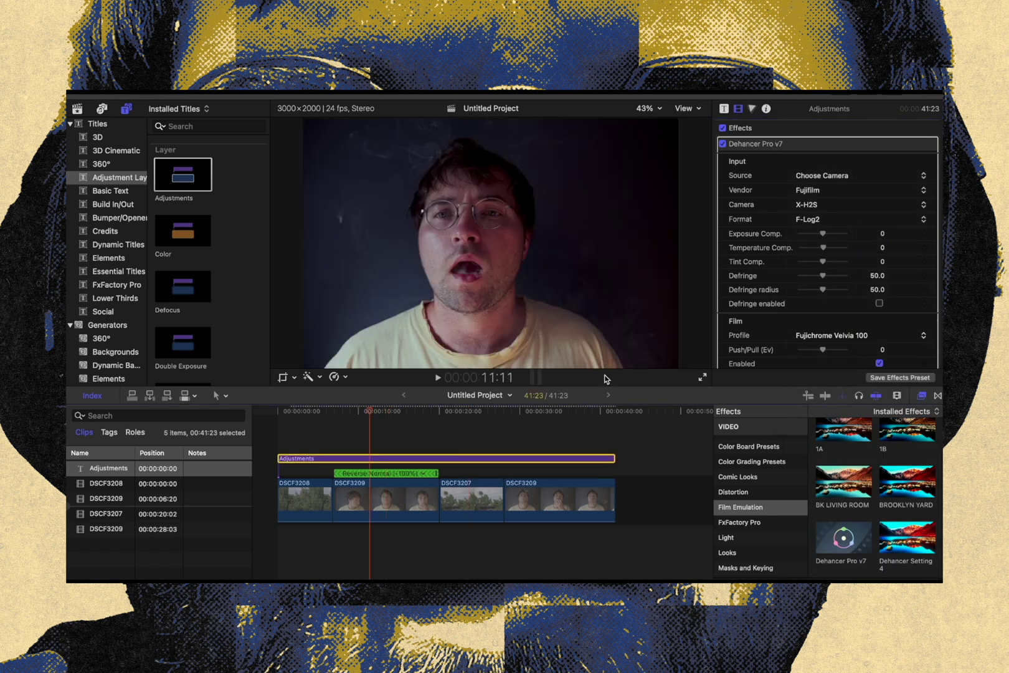
Enable Dehancer's Film Developer on the adjustment layer with Contrast Boost at 51 and Gamma Correction at 26
scroll(822, 251, "down", 5)
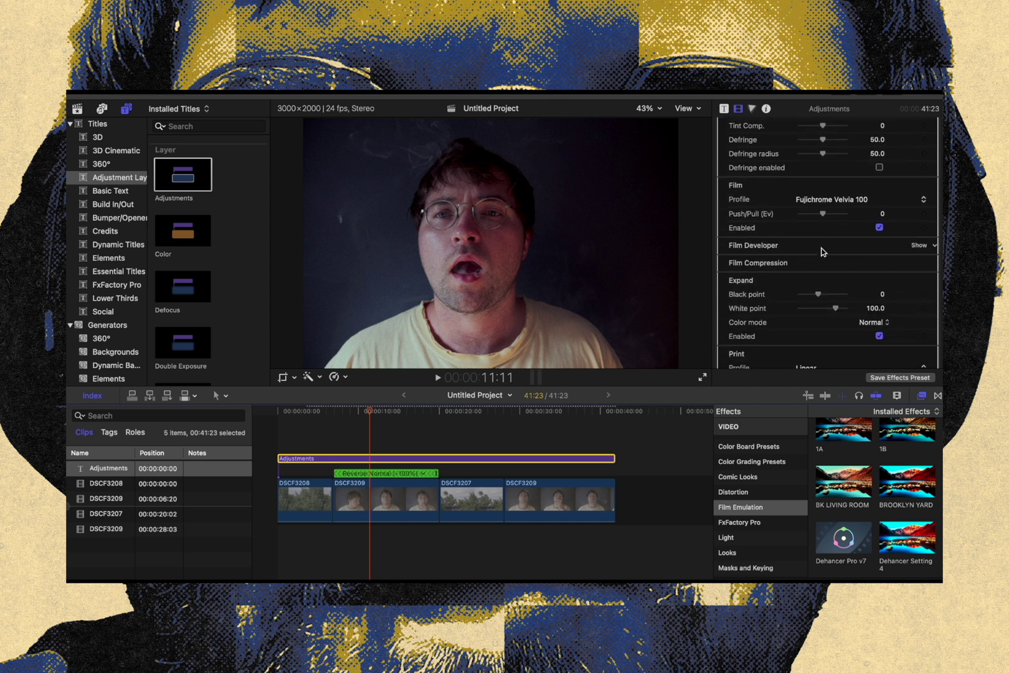
left_click(918, 245)
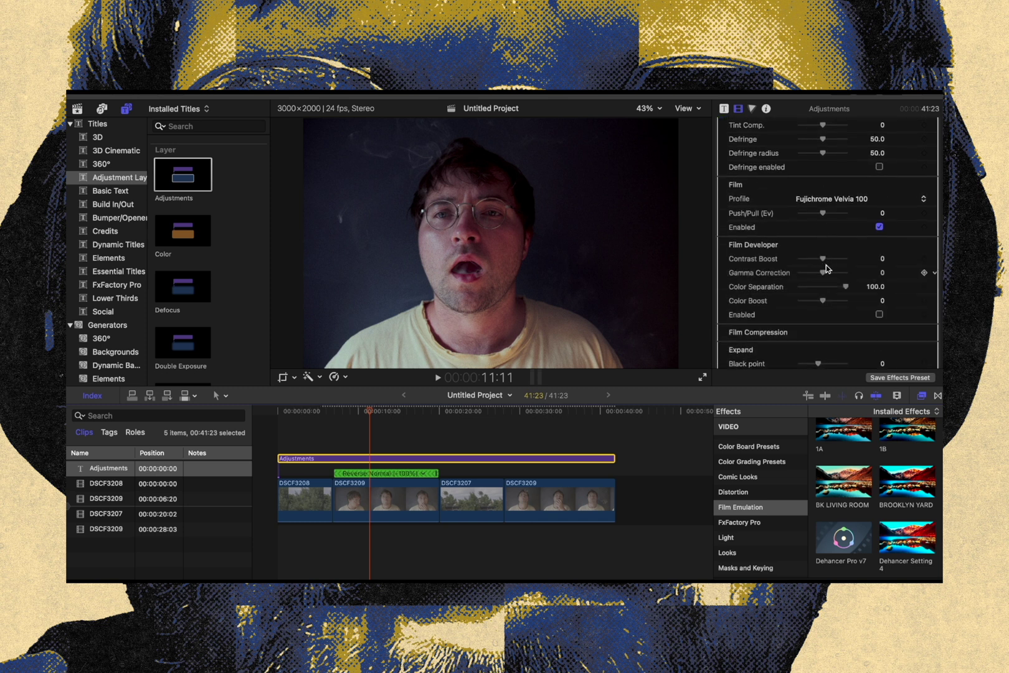
mouse_move(822, 258)
left_mouse_down()
mouse_move(836, 260)
mouse_move(833, 273)
left_mouse_up()
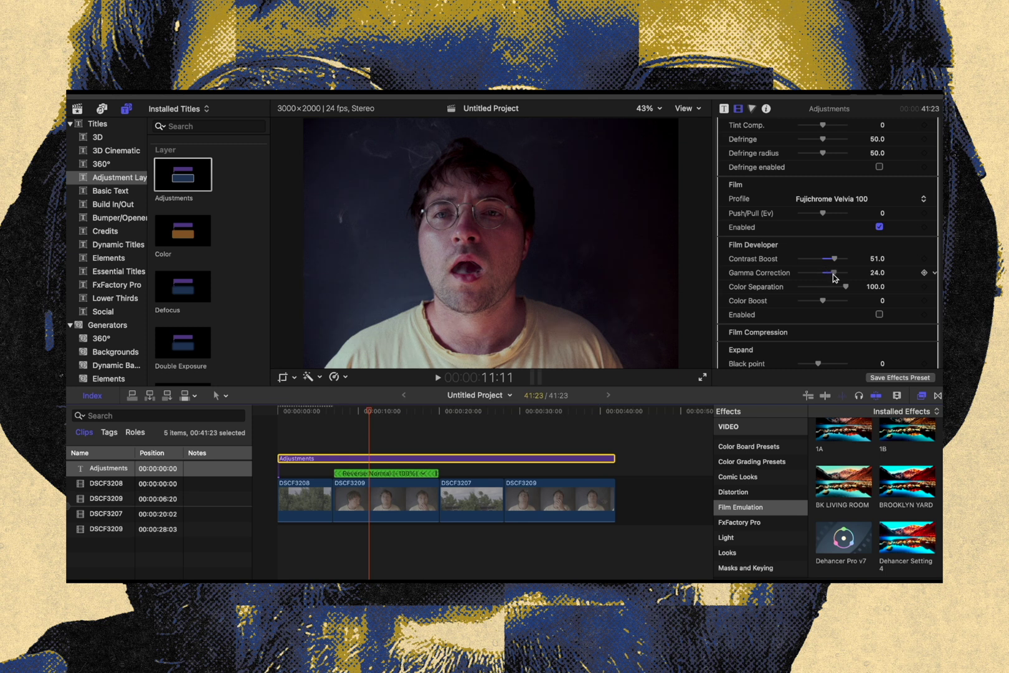
left_click(879, 315)
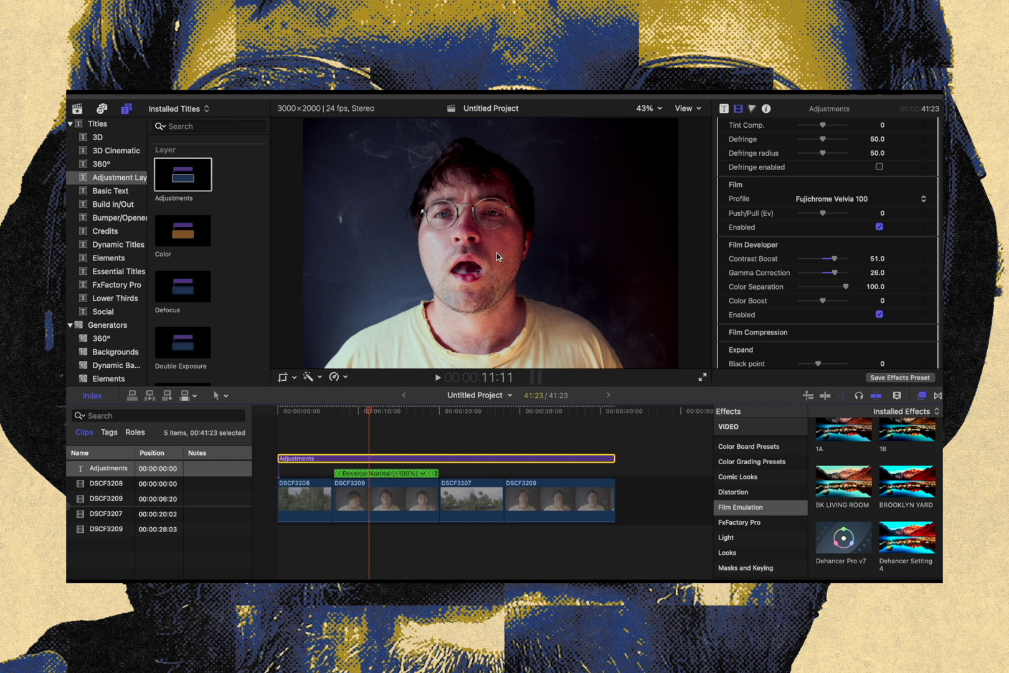
Set Film Developer's Contrast Boost to 42 and Gamma Correction to 17 on the tower shot, and check the last portrait clip
left_click(468, 412)
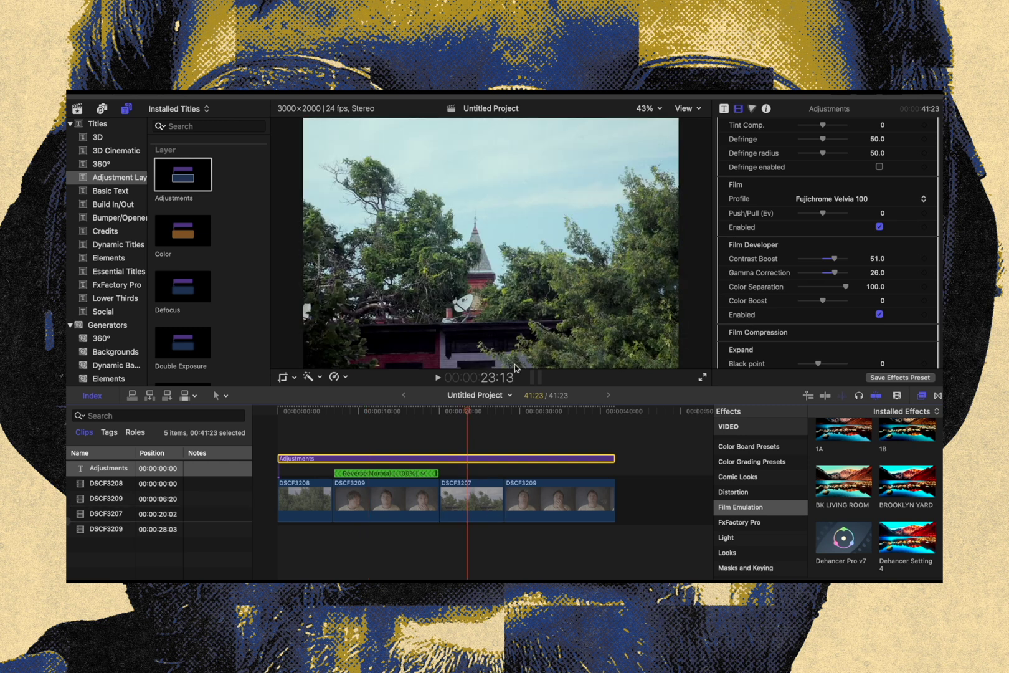
left_click_drag(833, 270, 831, 261)
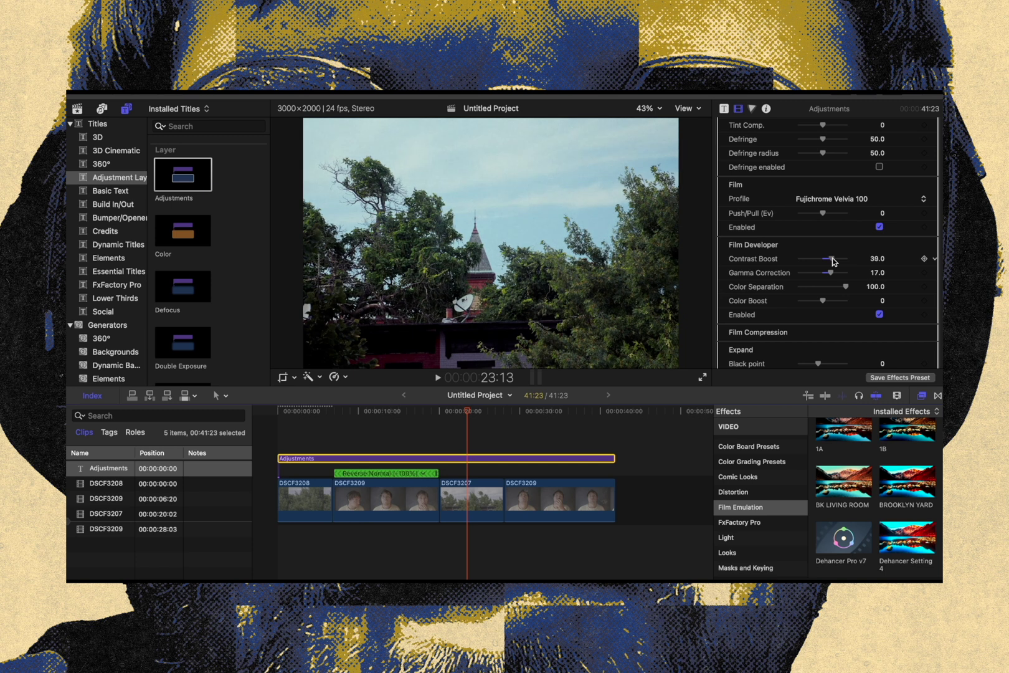
left_click(540, 413)
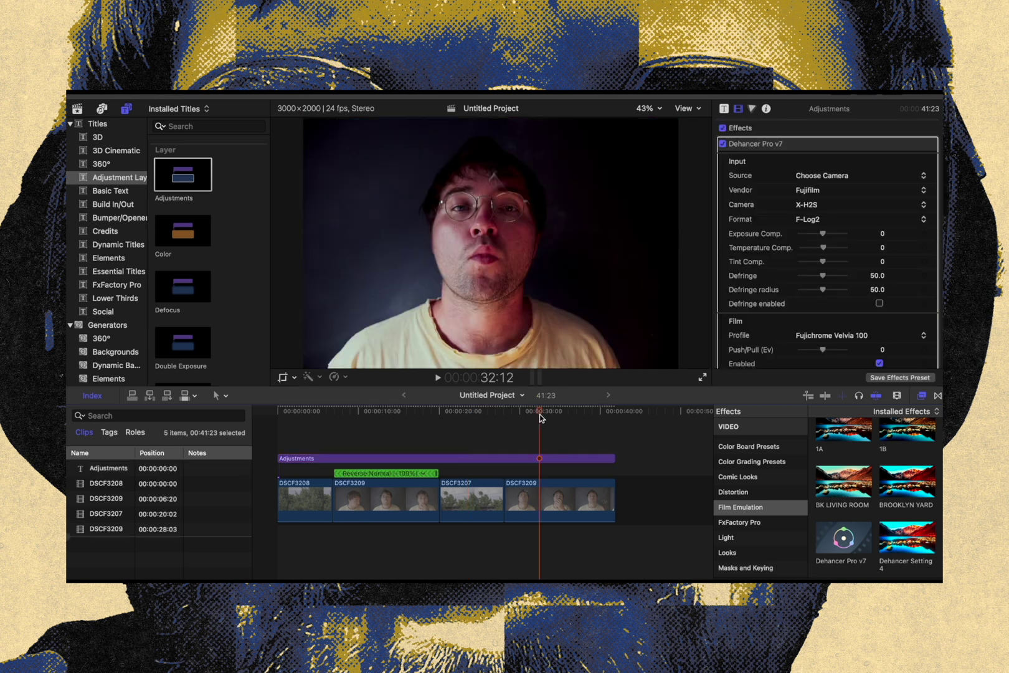
Compare the portrait shot with Film Developer disabled and enabled, leaving it enabled
scroll(863, 342, "down", 8)
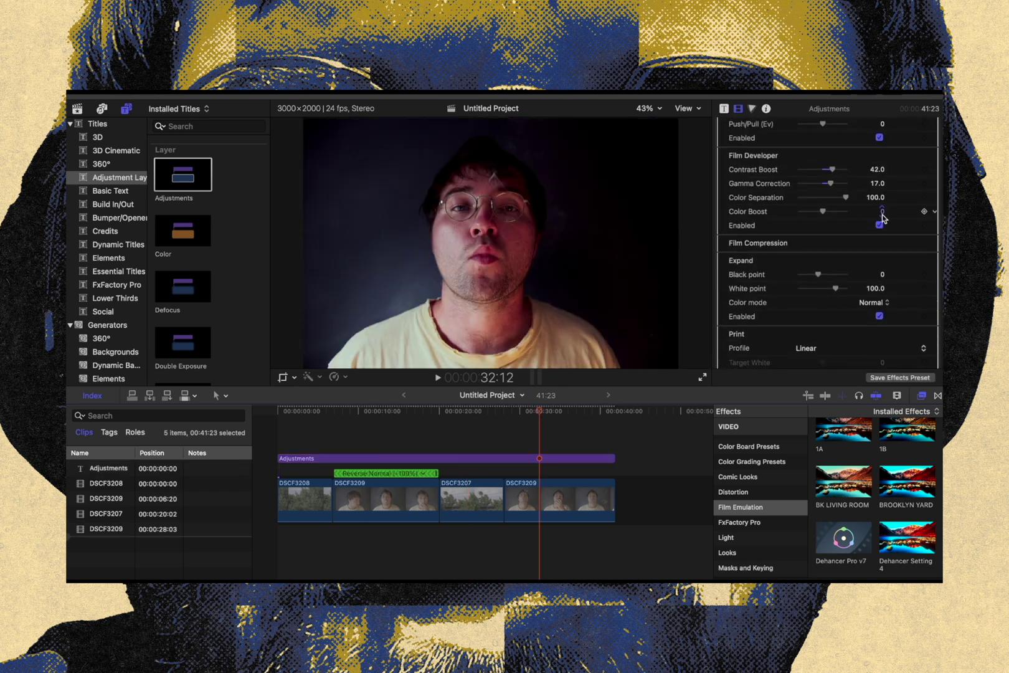
left_click(879, 225)
left_click(879, 225)
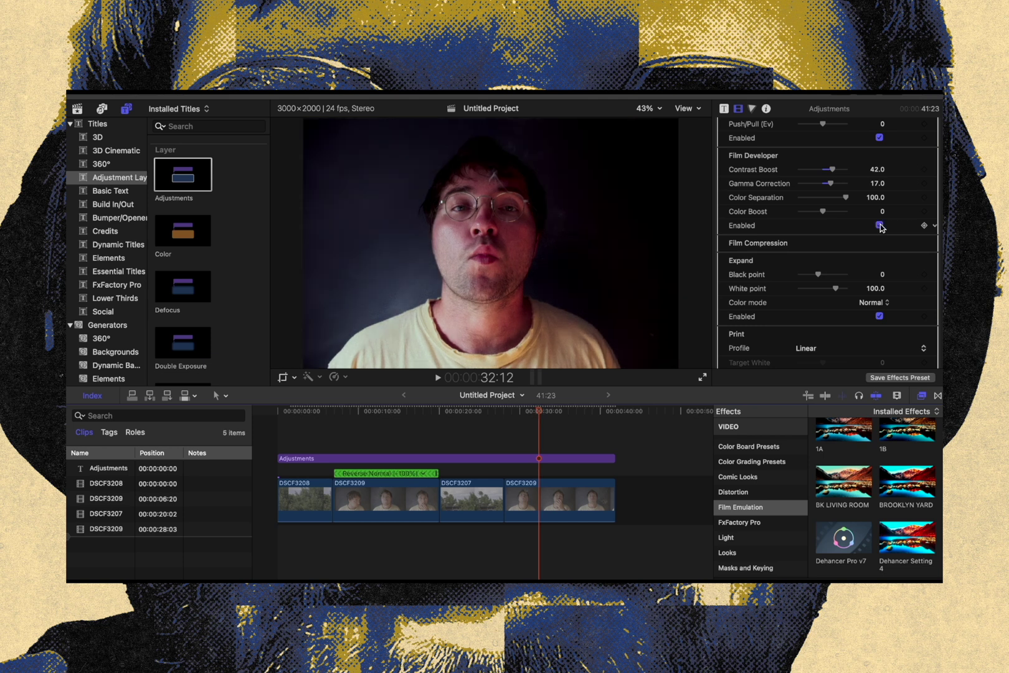
left_click(880, 225)
left_click(880, 225)
Enable Film Compression with Tonal Range at 55 and check it on the tower and tree shots
left_click(918, 244)
left_click(879, 312)
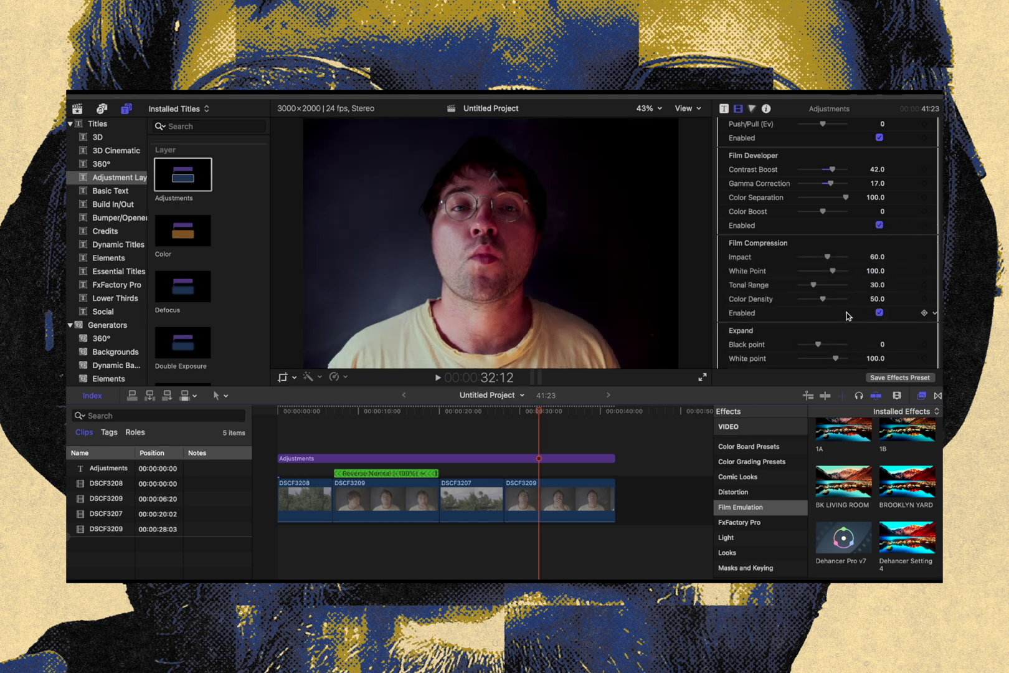
left_click_drag(817, 283, 826, 286)
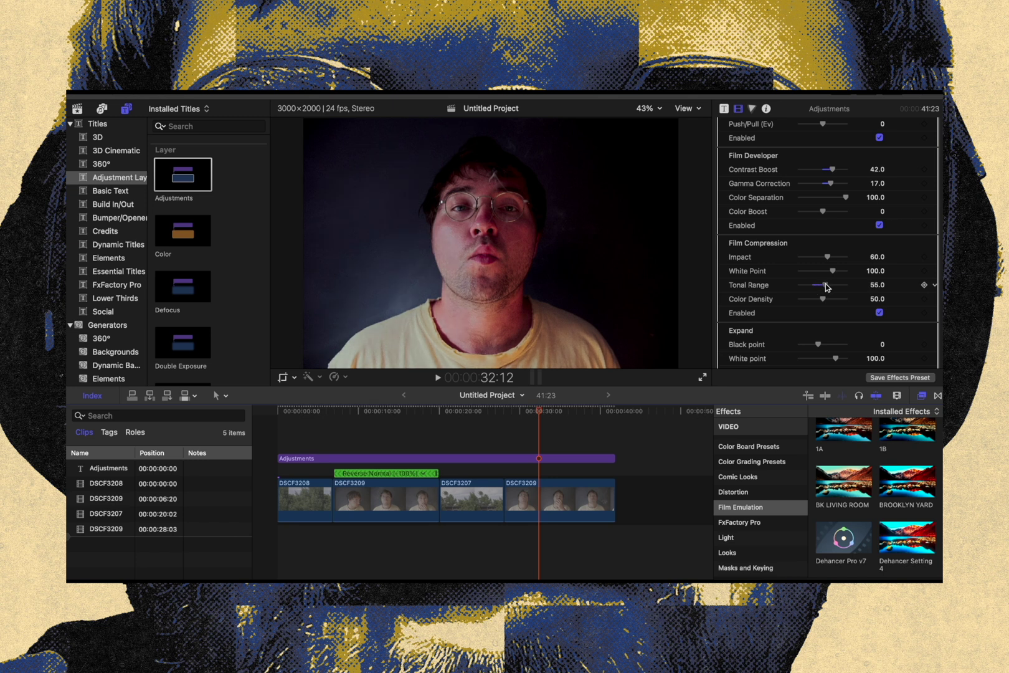
left_click(463, 411)
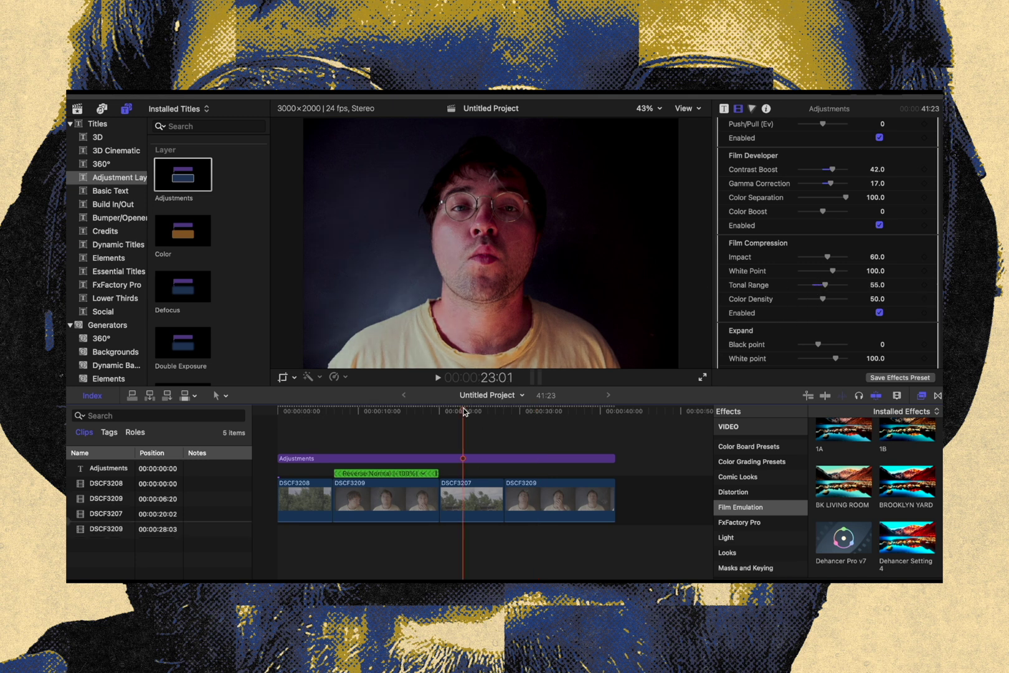
left_click(396, 414)
Set the Film Grain profile to 65 mm ISO 250
scroll(851, 273, "down", 3)
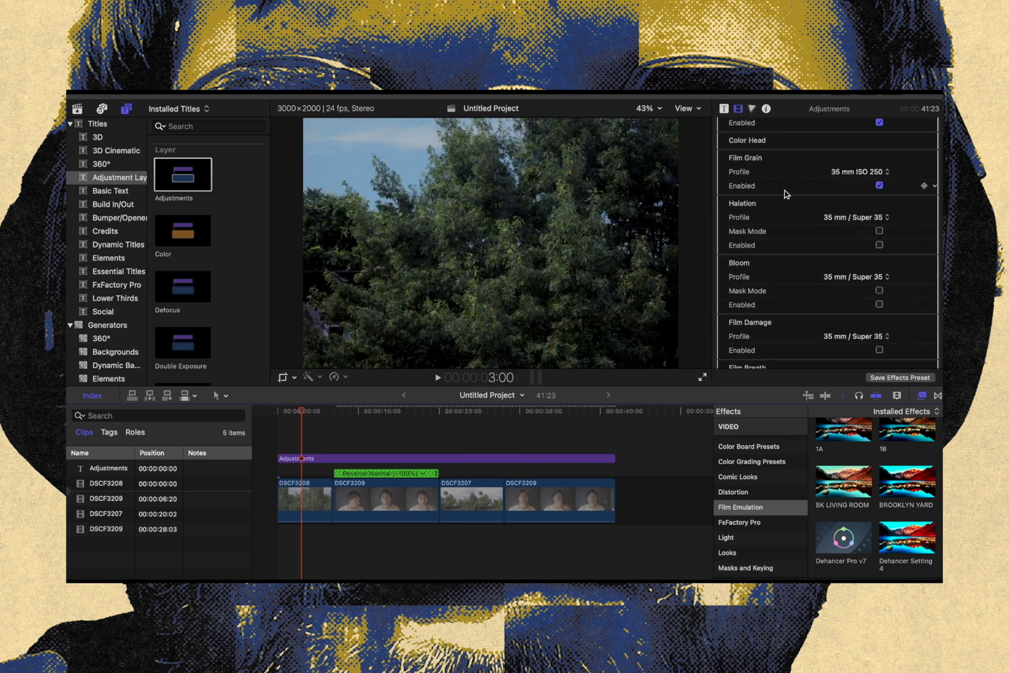
left_click(860, 171)
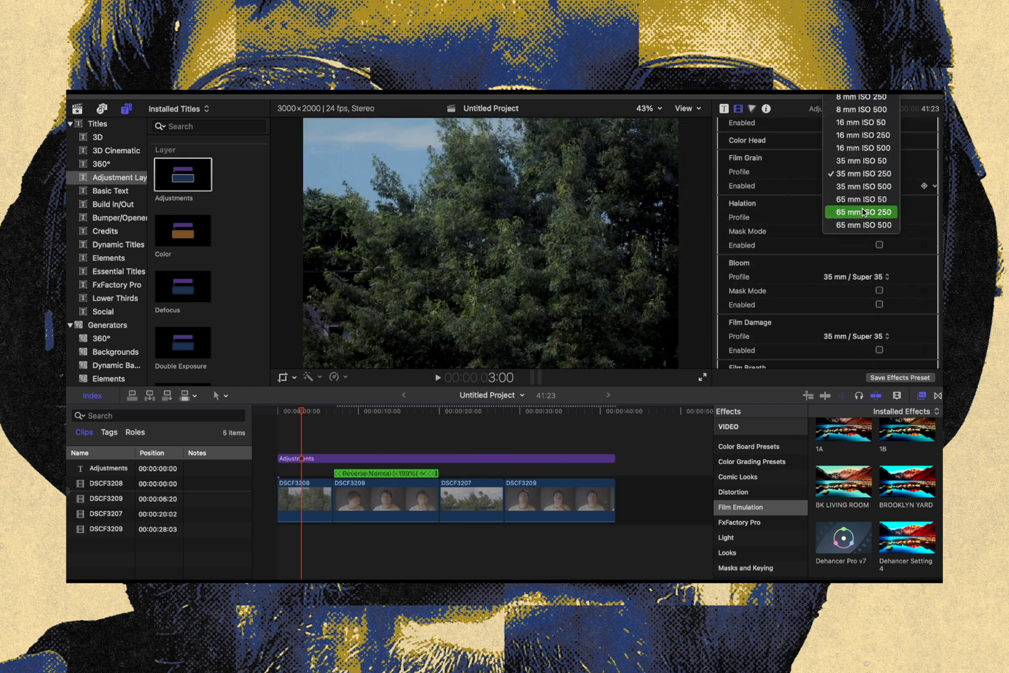
left_click(863, 211)
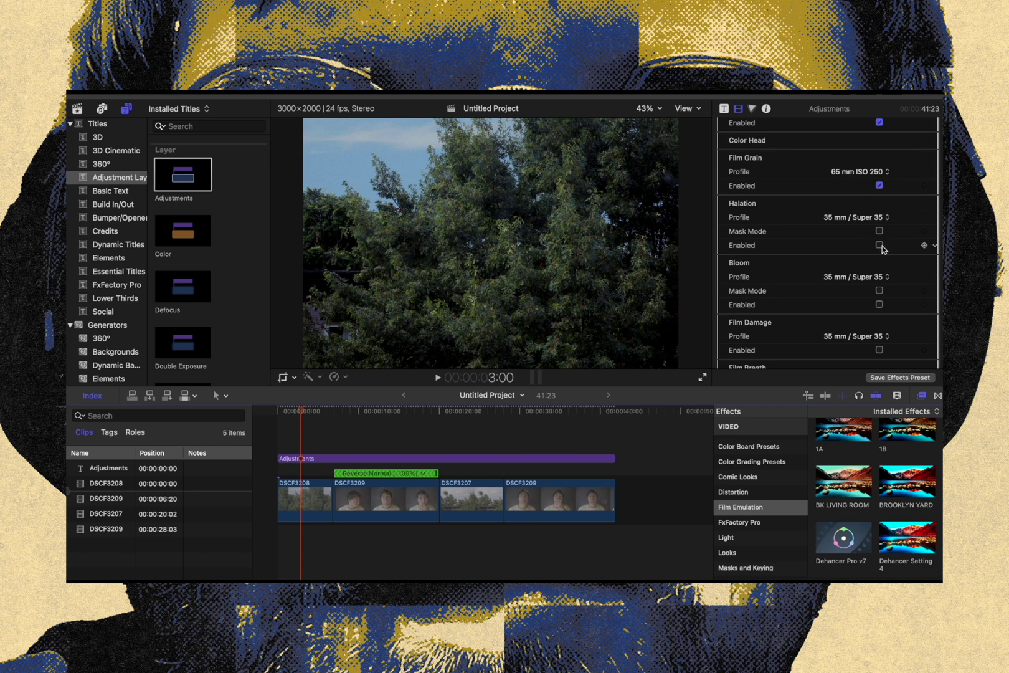
Enable Halation with the 65 mm / 70 mm profile, judging it on the tower shot
left_click(452, 415)
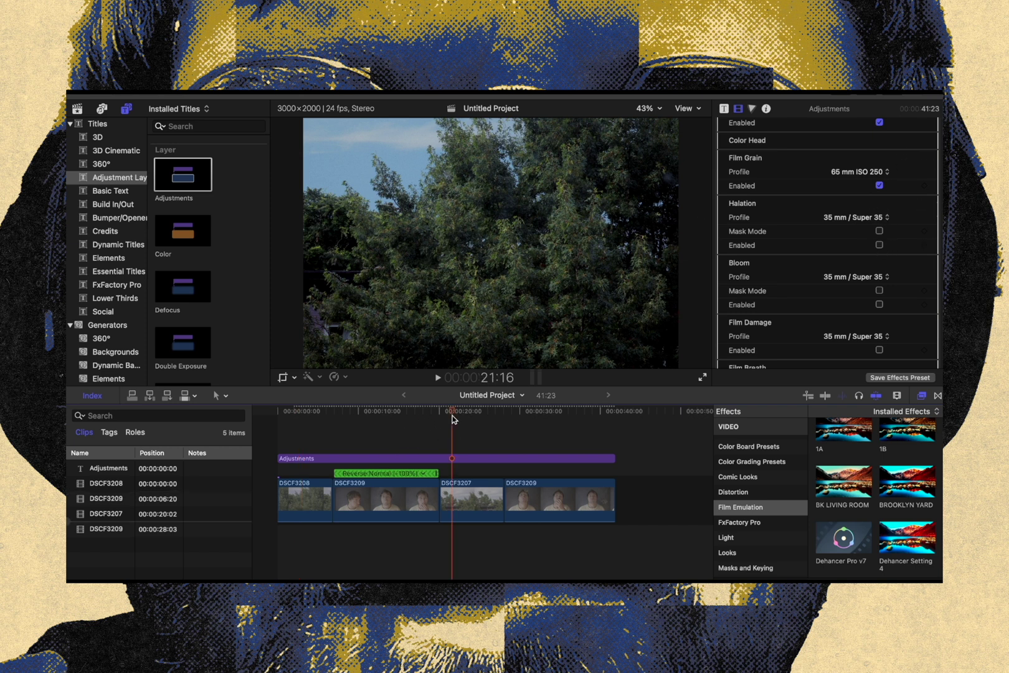
left_click(879, 244)
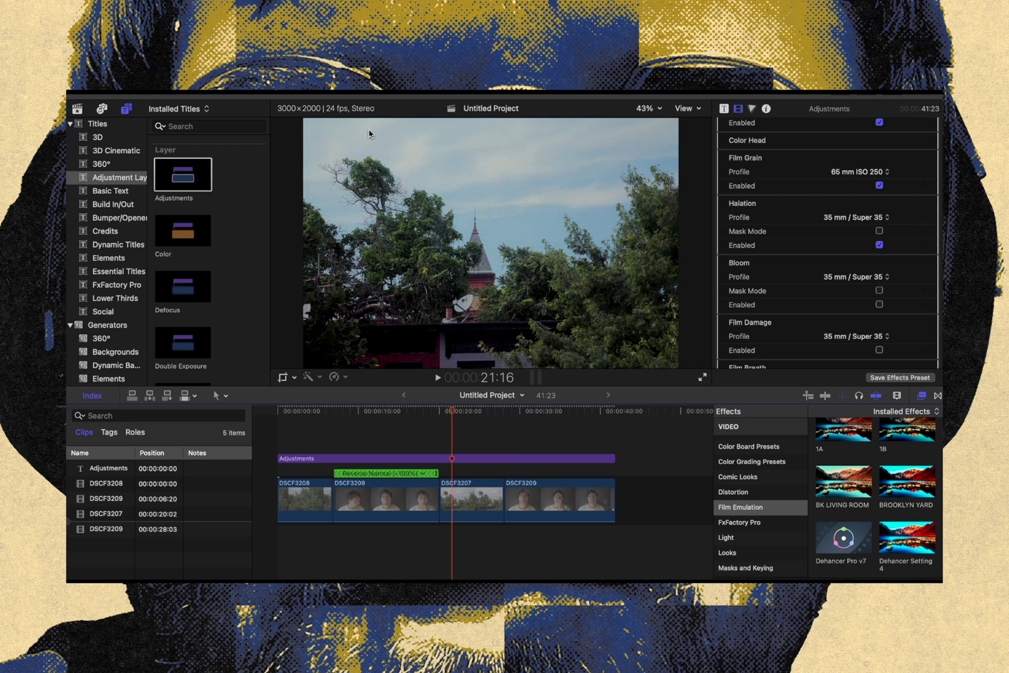
left_click(879, 245)
left_click(870, 217)
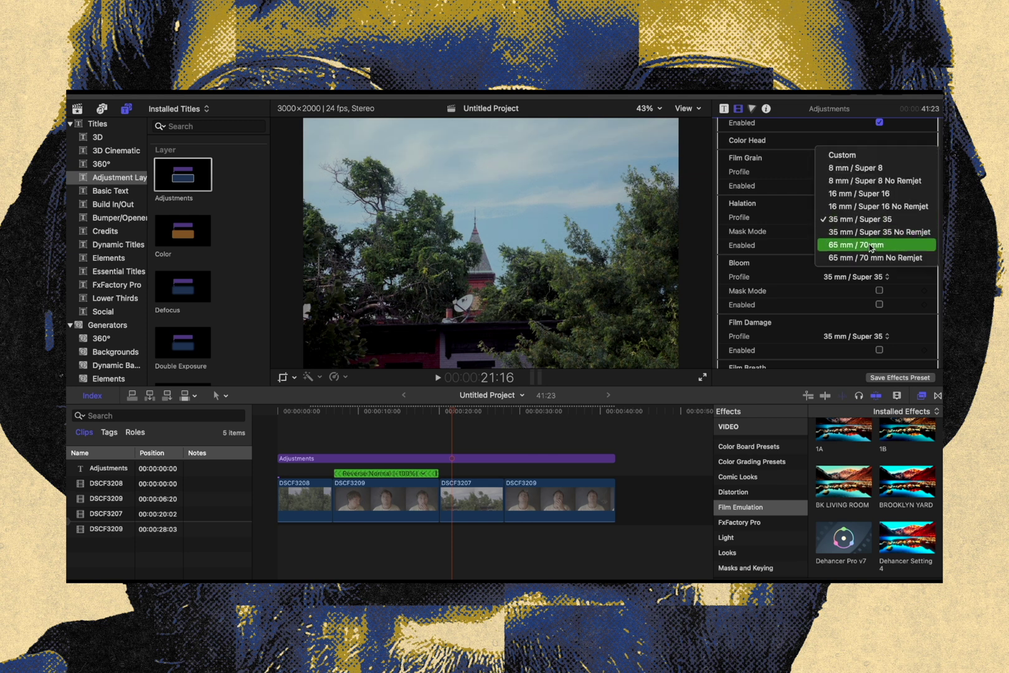
left_click(869, 244)
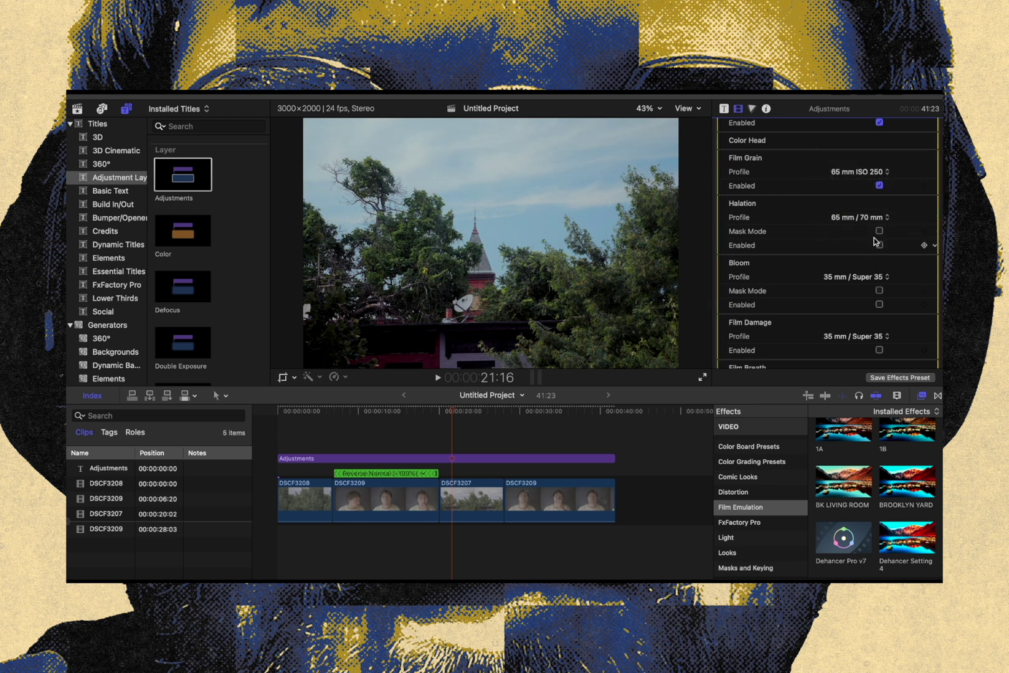
left_click(878, 245)
Play the tower shot in full screen to examine the grain and halation, and return to the editing view
left_click(703, 379)
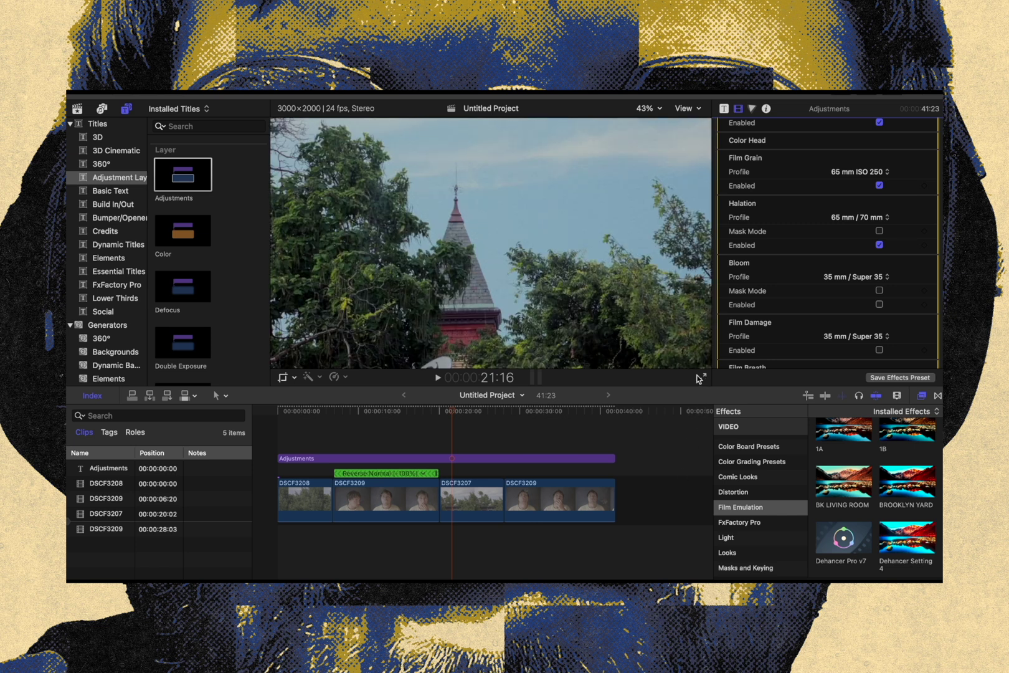
left_click(699, 376)
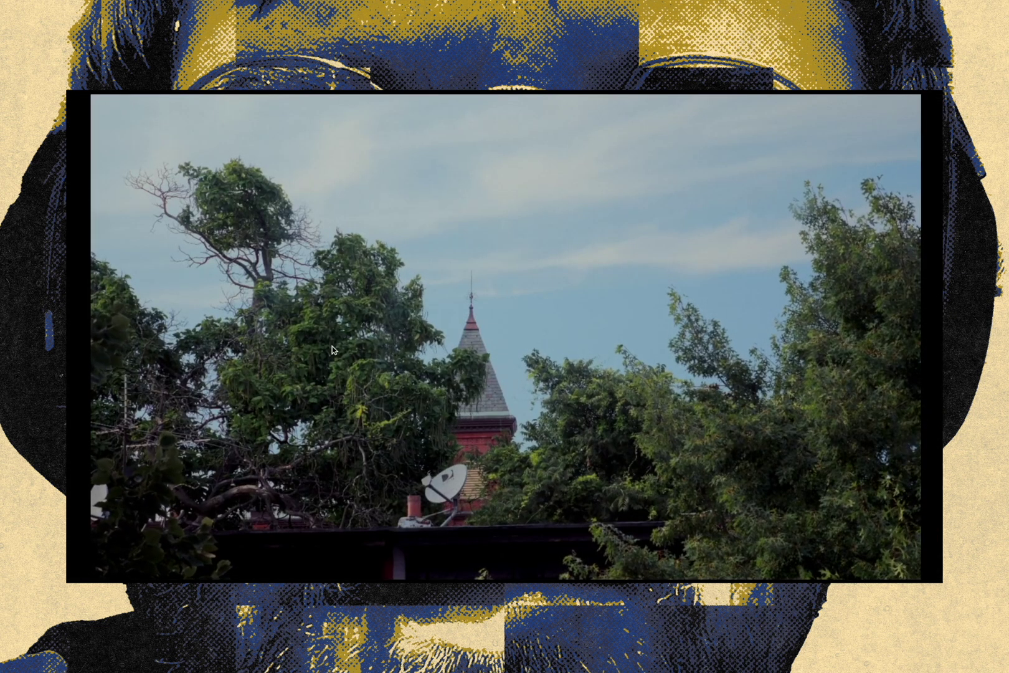
key("Escape")
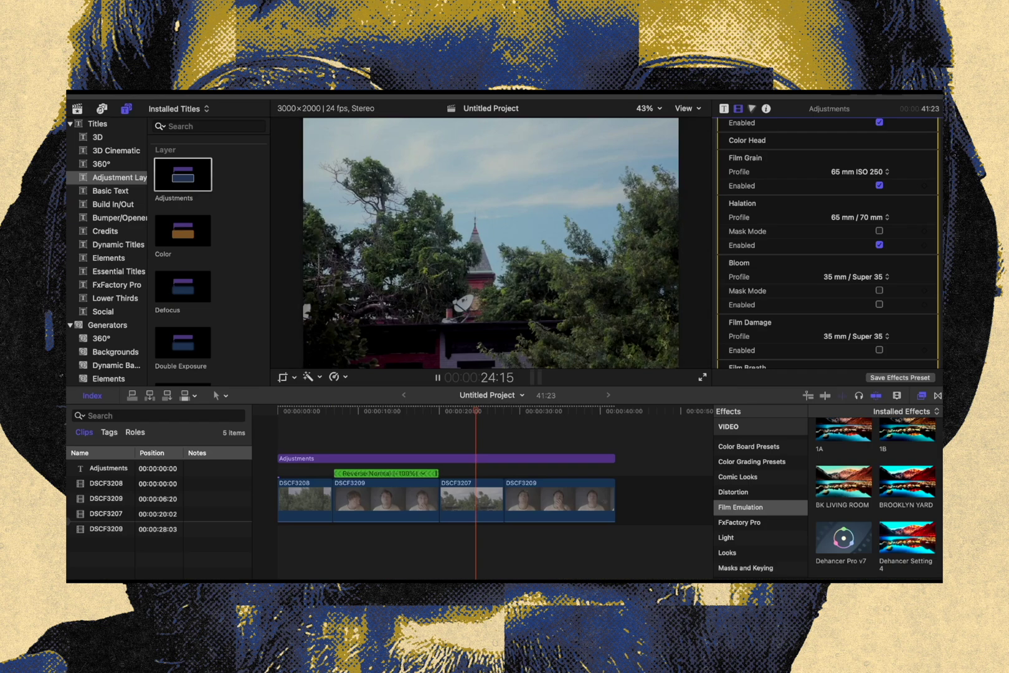
key("space")
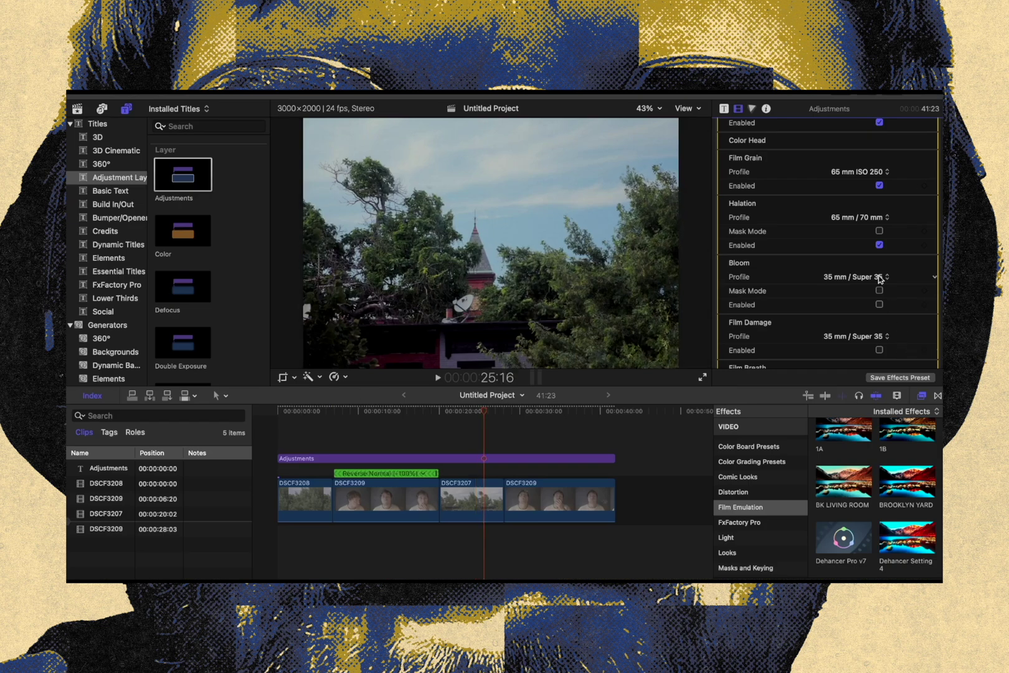
Try Bloom on the tower shot, and enable Film Damage with the 65 mm / 70 mm profile
scroll(880, 278, "down", 2)
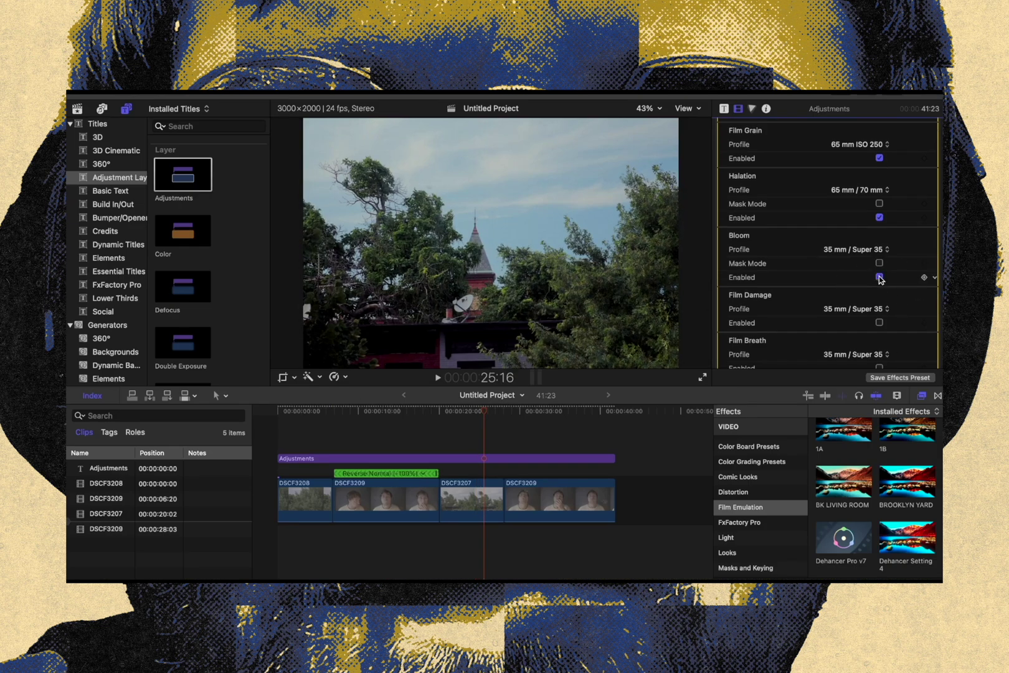
left_click(878, 277)
scroll(818, 290, "down", 3)
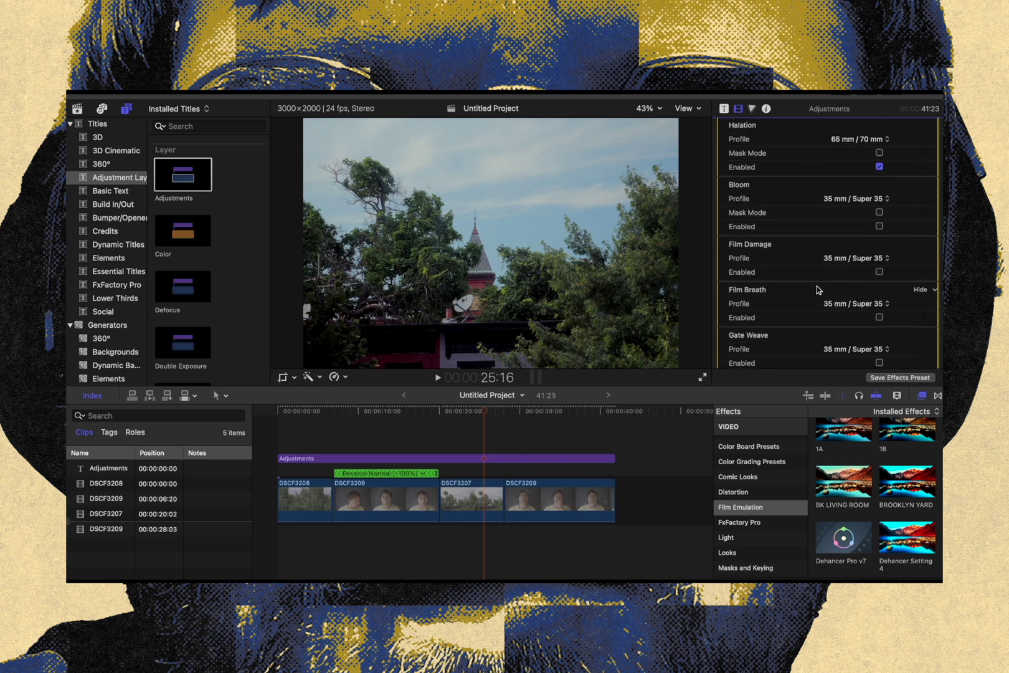
left_click(862, 260)
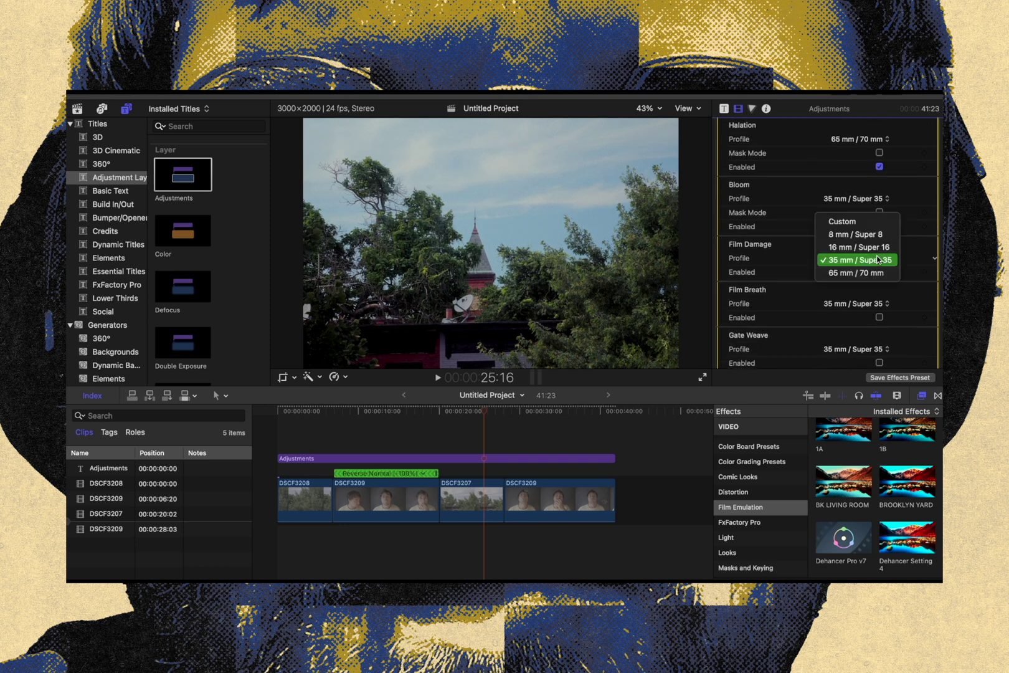
left_click(879, 275)
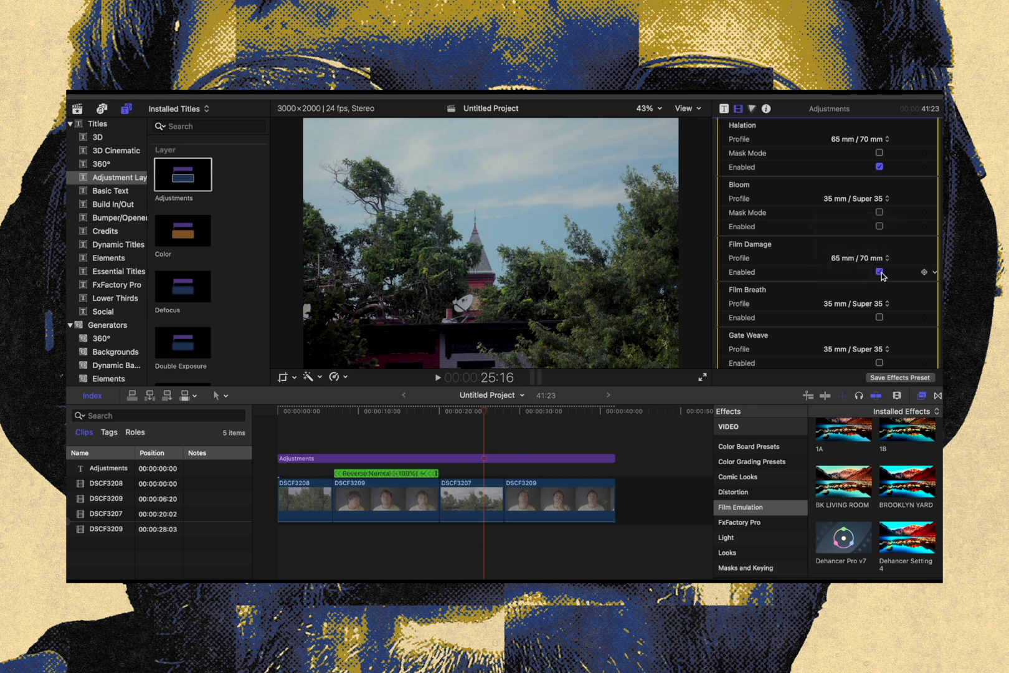
Enable Film Breath with the 16 mm / Super 16 profile and play the first portrait clip to check it
scroll(805, 319, "down", 2)
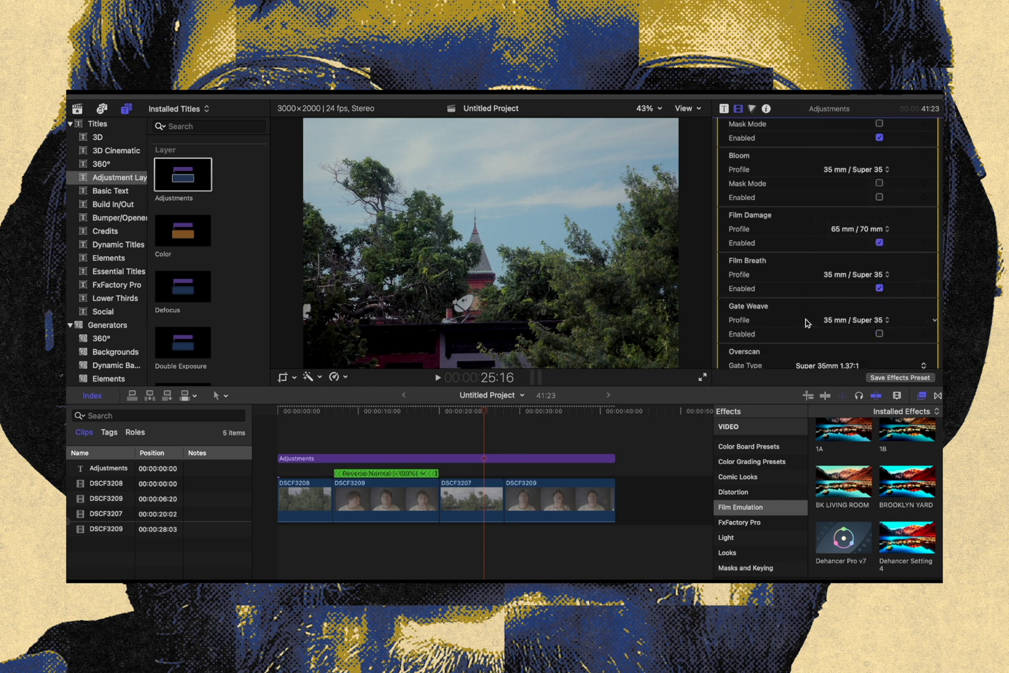
left_click(848, 272)
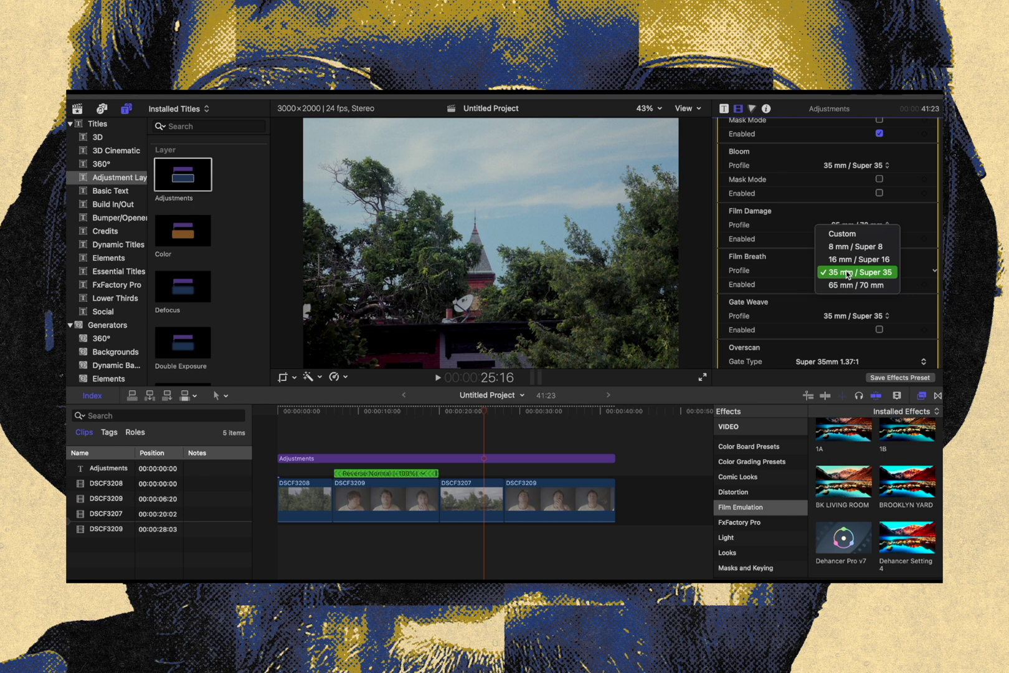
left_click(858, 259)
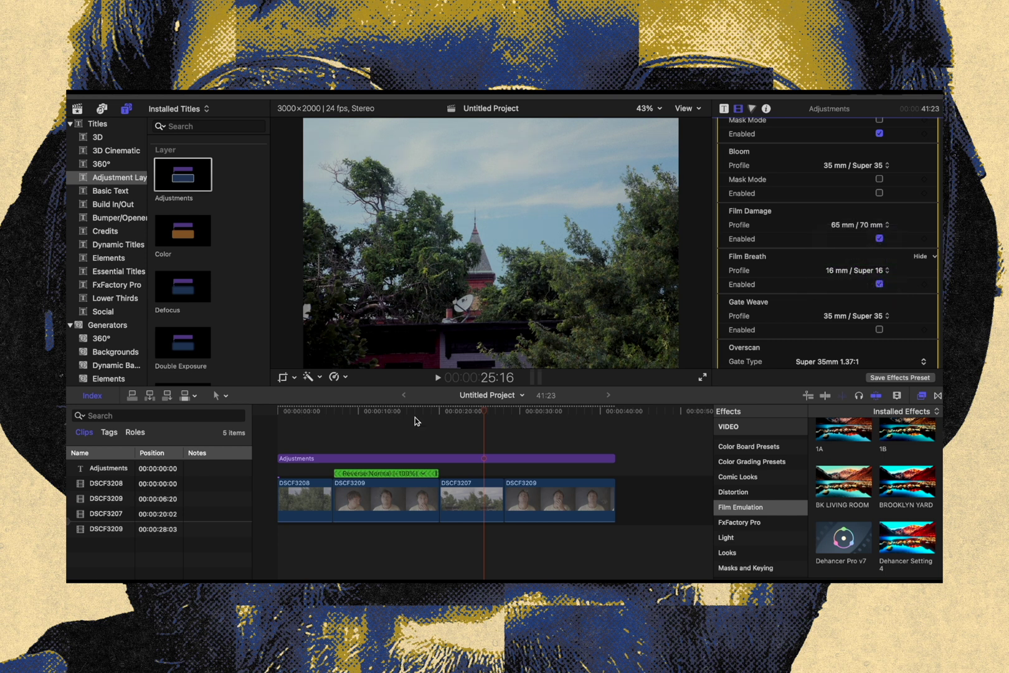
left_click(363, 411)
key("space")
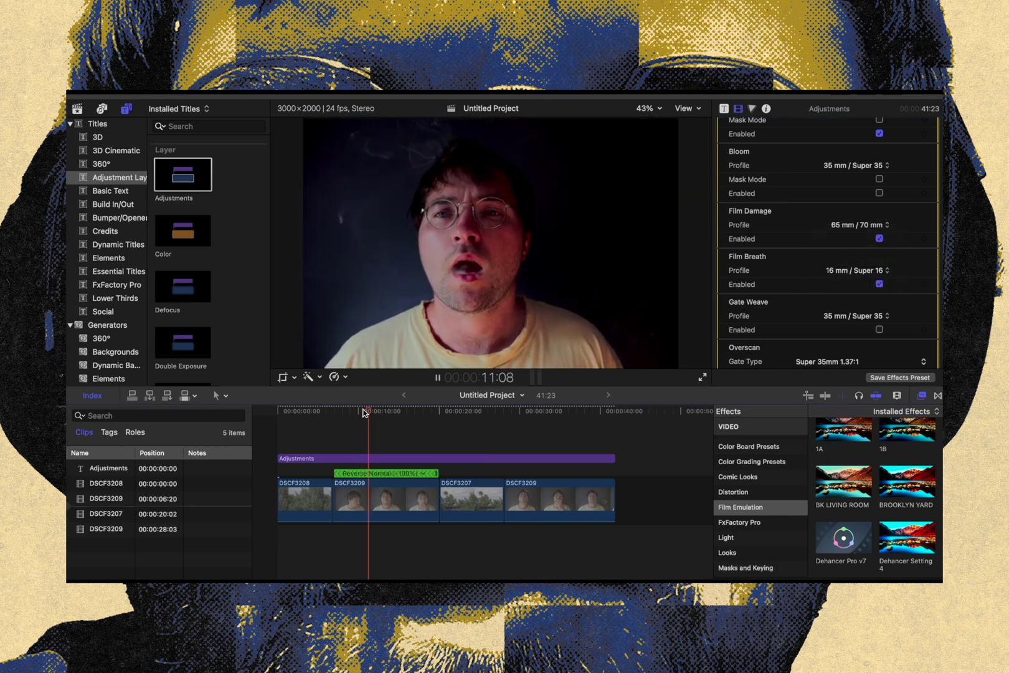
Set the Film Breath profile to 35 mm / Super 35 and try Gate Weave, leaving it disabled
left_click(865, 270)
left_click(863, 285)
scroll(872, 286, "down", 2)
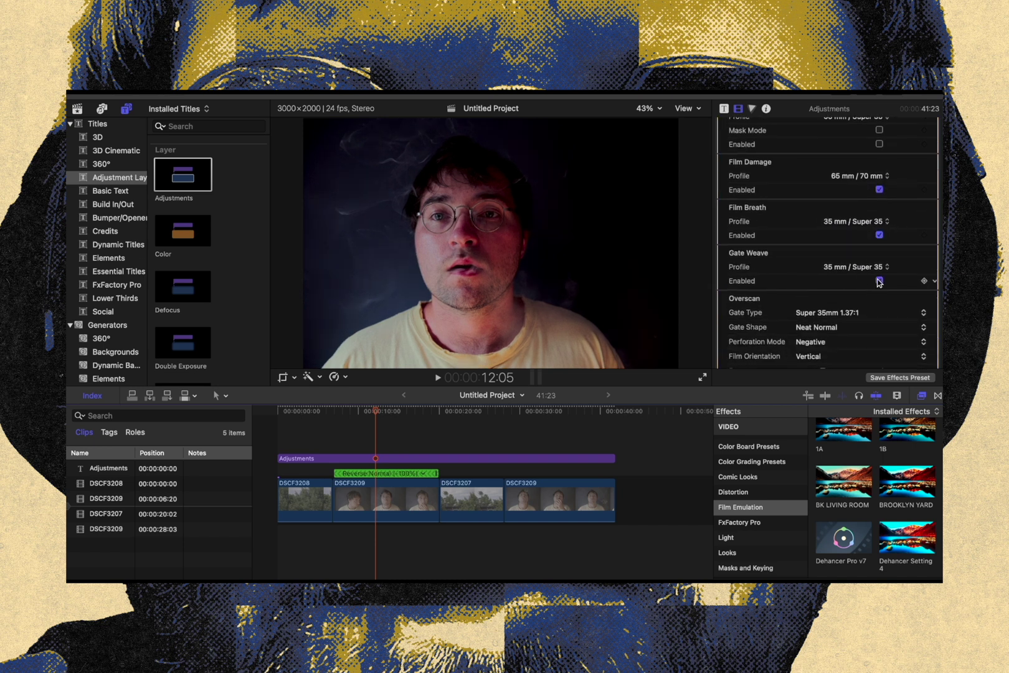
left_click(878, 281)
Try different Total impact strengths on the portrait and tower shots, returning the value to 100
scroll(879, 283, "down", 2)
scroll(879, 284, "down", 10)
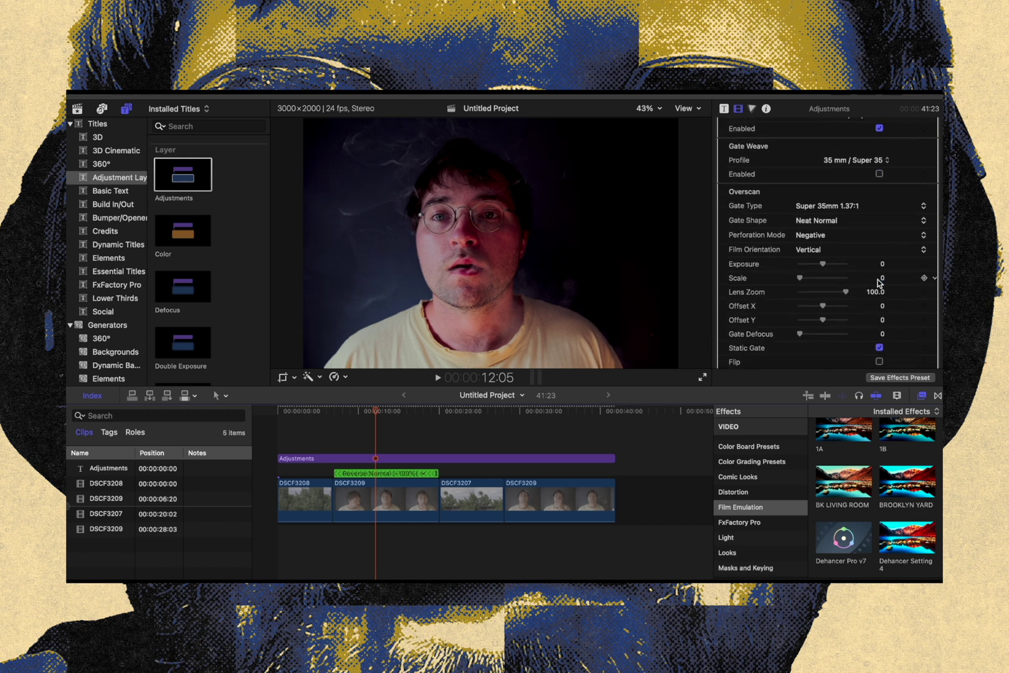
scroll(878, 283, "down", 1)
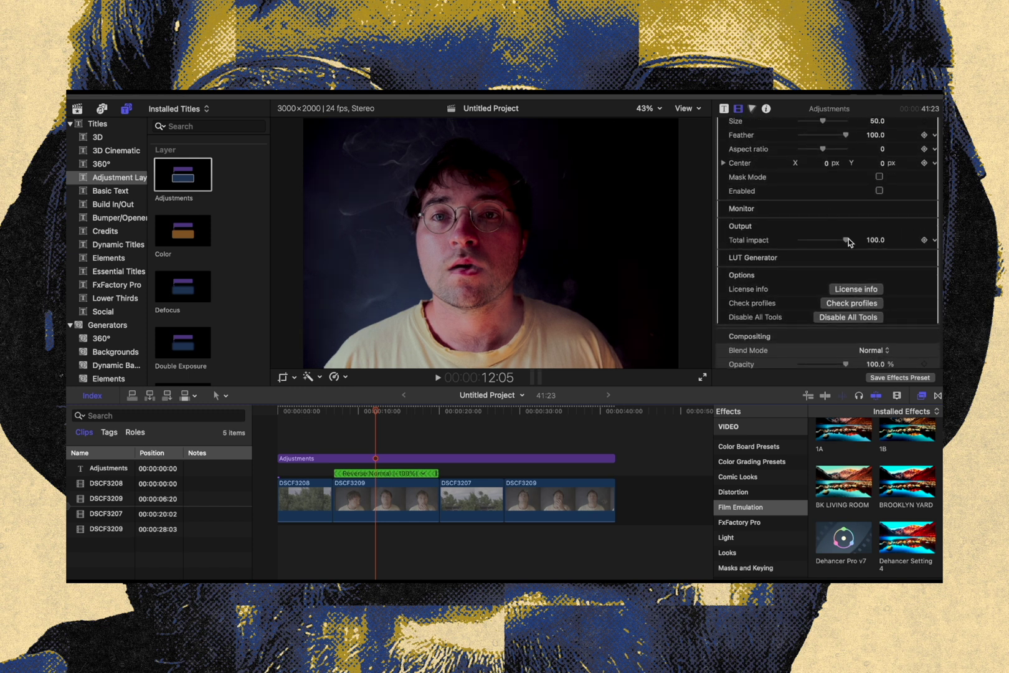
left_click_drag(845, 241, 879, 251)
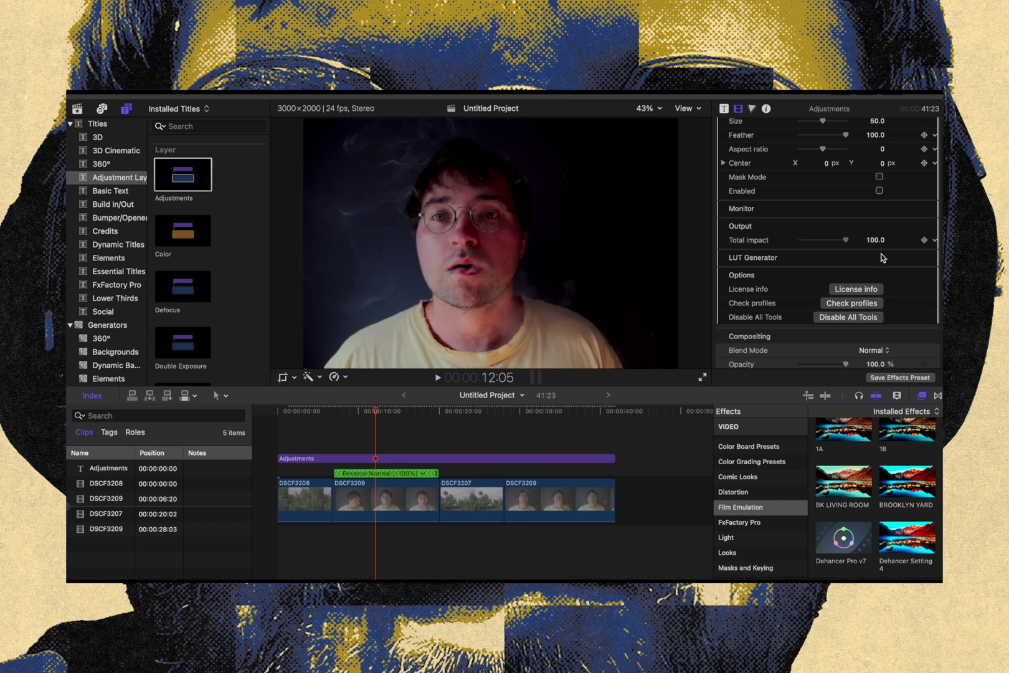
left_click(461, 411)
left_click_drag(845, 240, 909, 255)
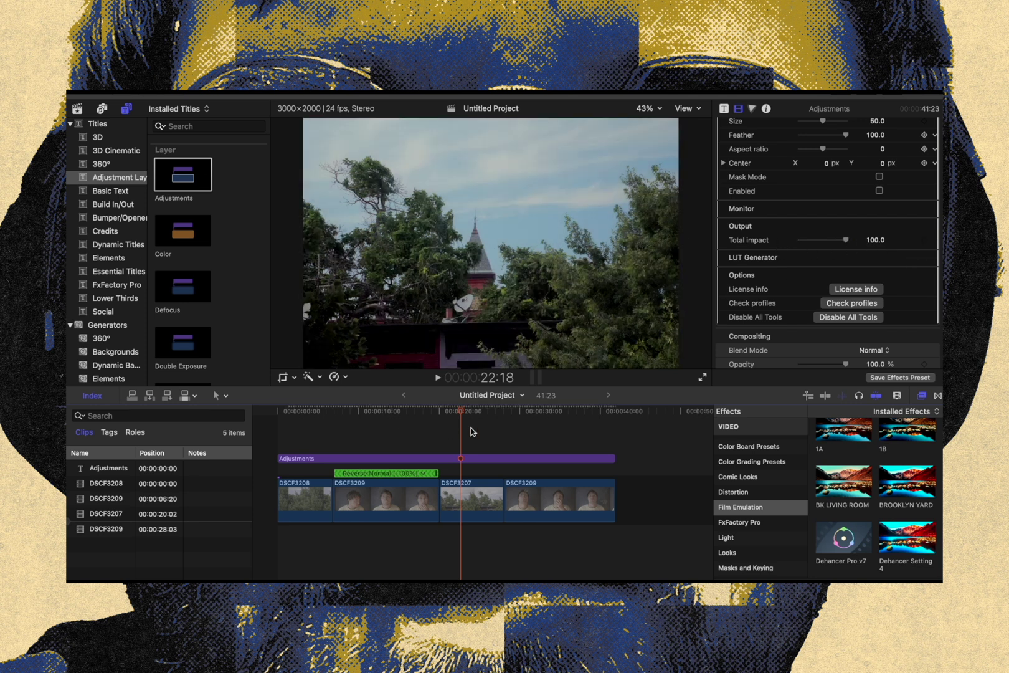
Save the adjustment layer's Dehancer Pro v7 settings as an effects preset named JUL26 in the Film Emulation category
left_click(540, 459)
left_click(919, 379)
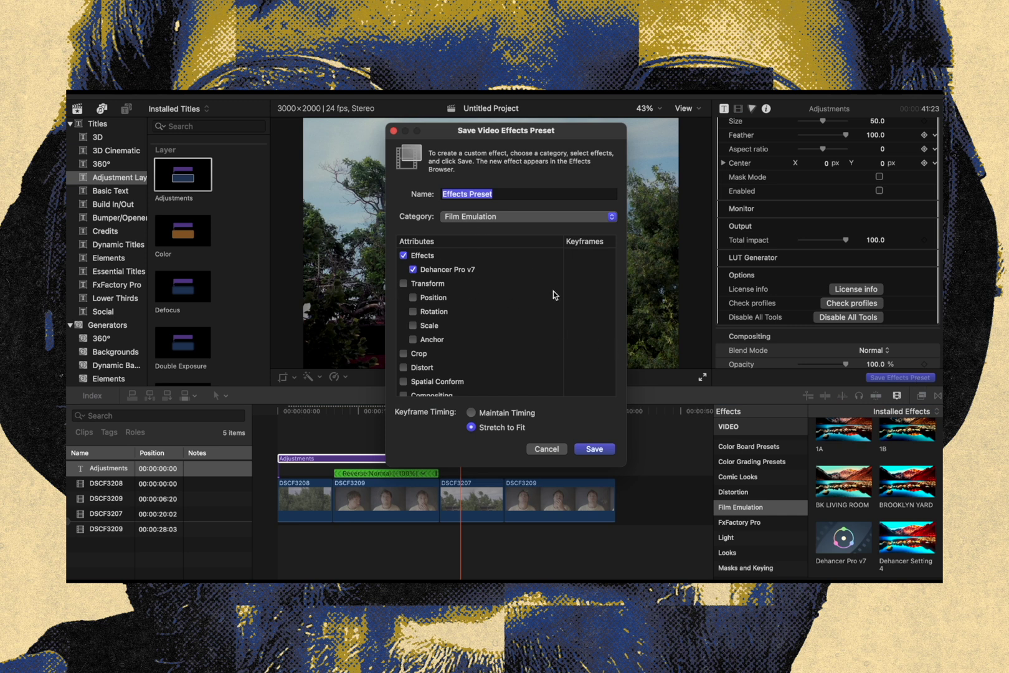
type("JUL26")
key("Return")
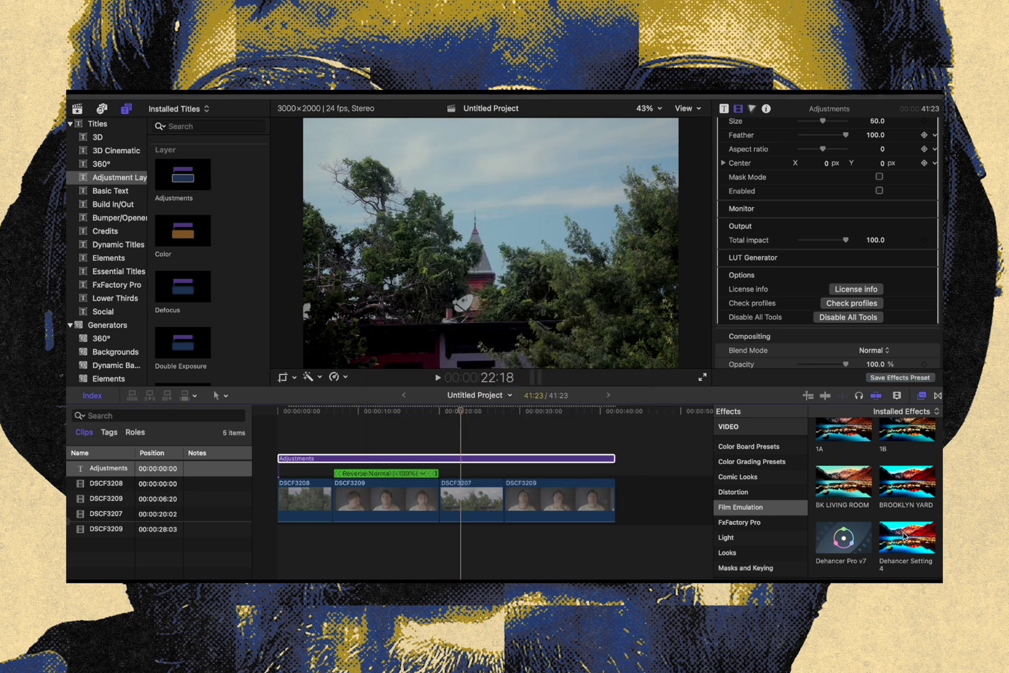
Replace the adjustment layer's Dehancer effect with the I DON'T MIND A preset and check the look on both portrait clips
scroll(903, 534, "down", 5)
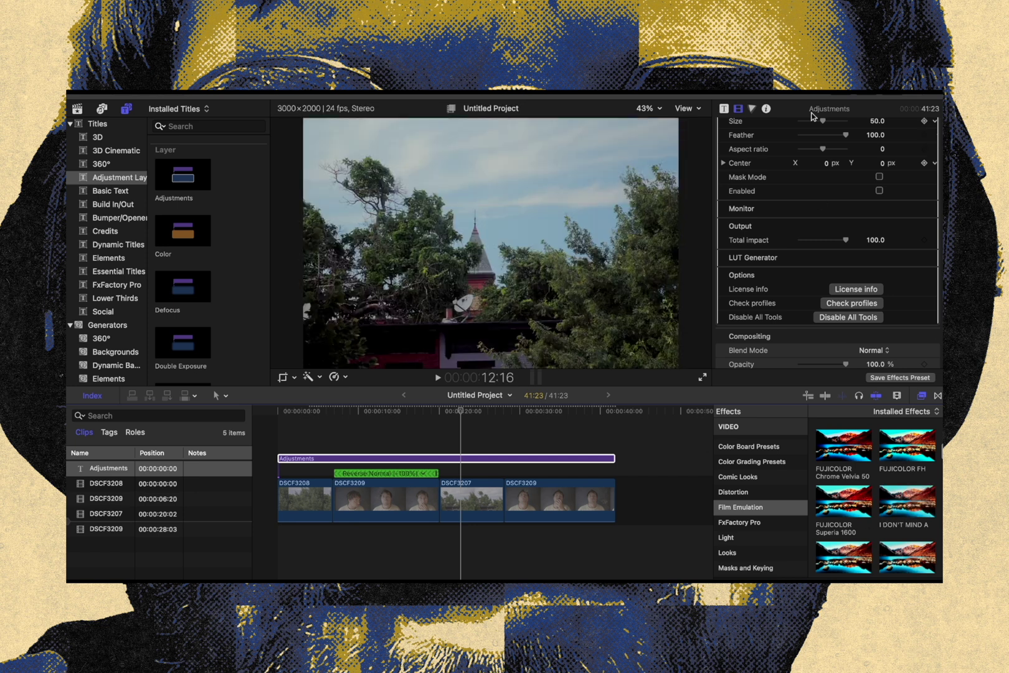
scroll(813, 130, "up", 15)
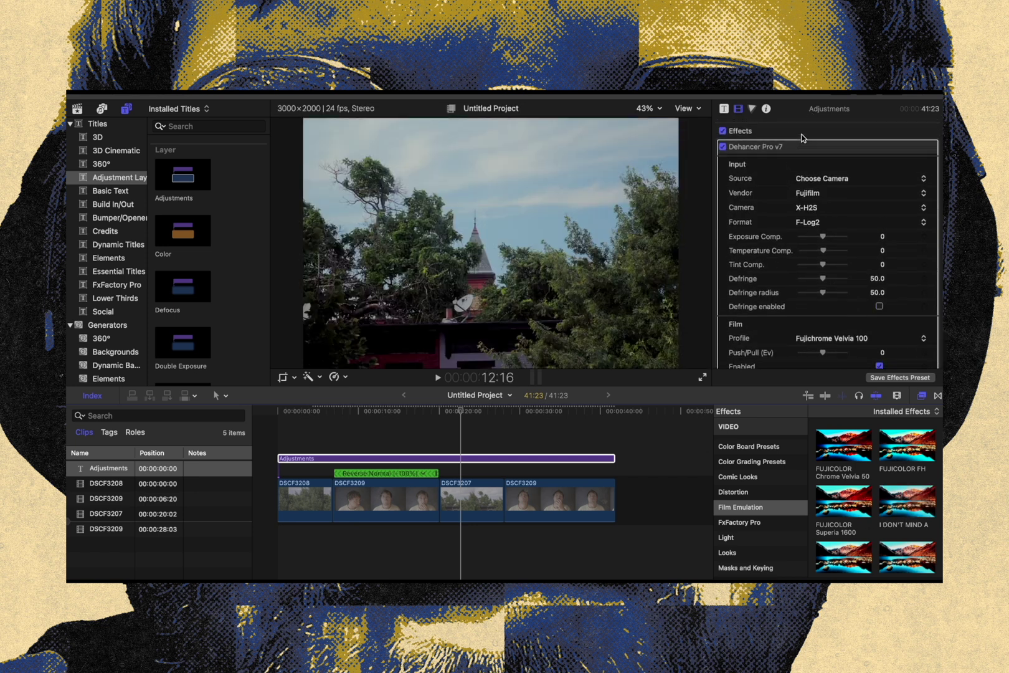
key("Delete")
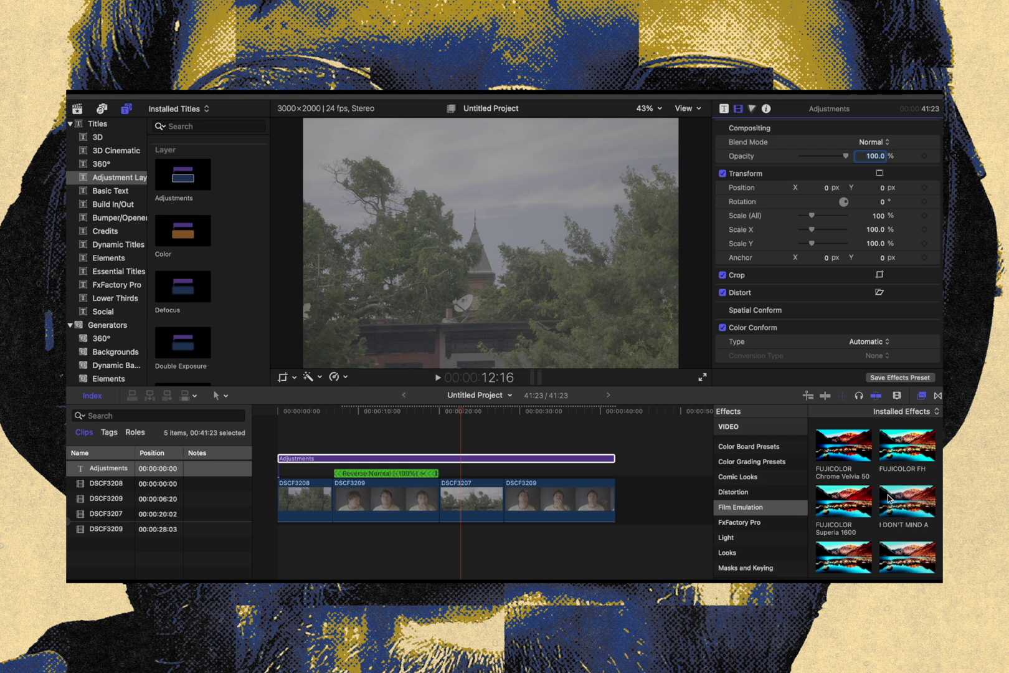
left_click_drag(888, 498, 520, 459)
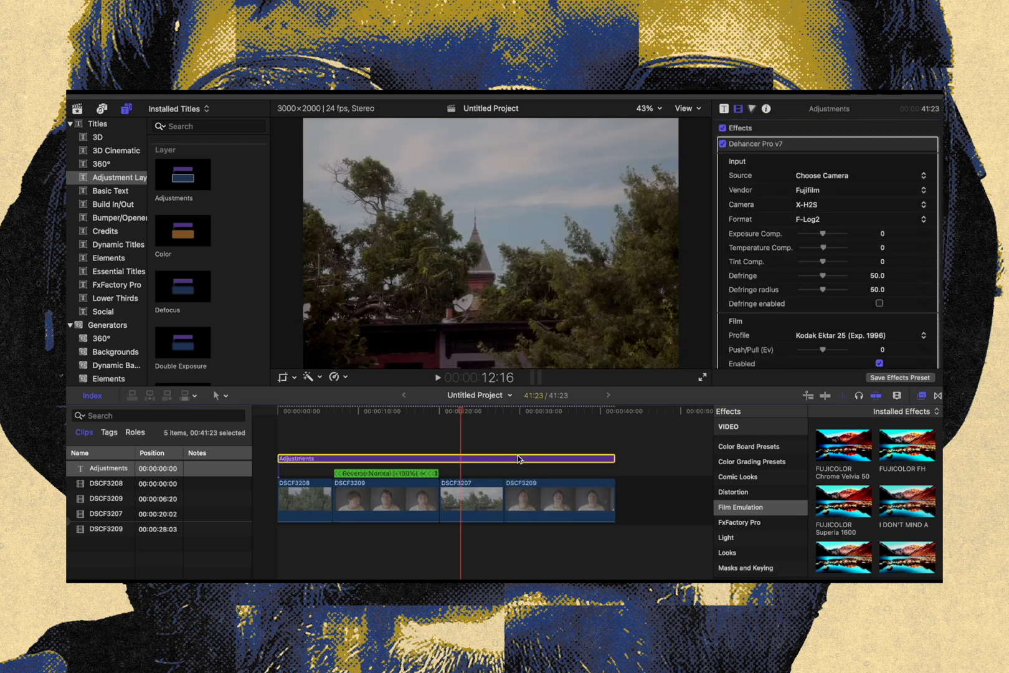
left_click(527, 412)
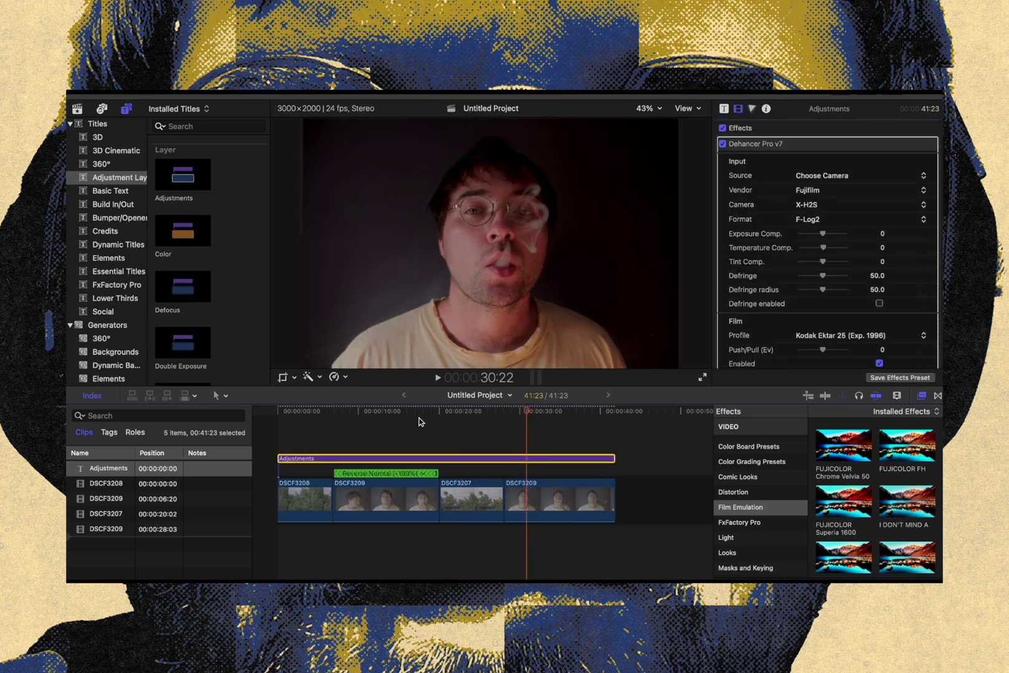
left_click(406, 411)
Swap the current Dehancer effect for the I DONT MIND A preset and check it on the tower, portrait and tree shots
left_click(782, 145)
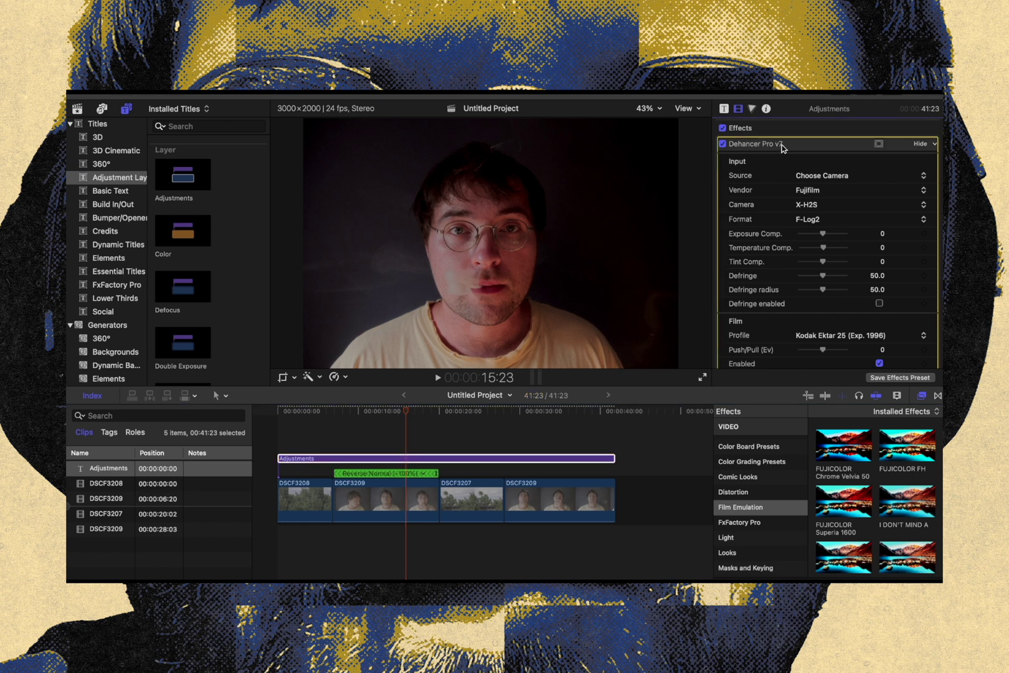
key("Delete")
scroll(838, 511, "down", 2)
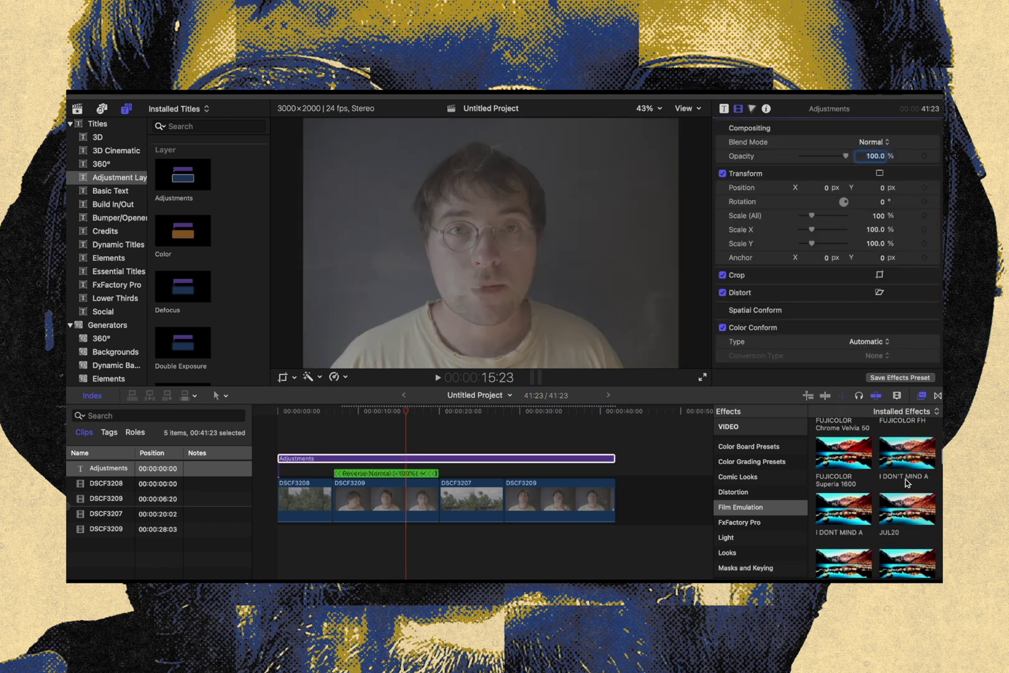
left_click_drag(840, 511, 543, 459)
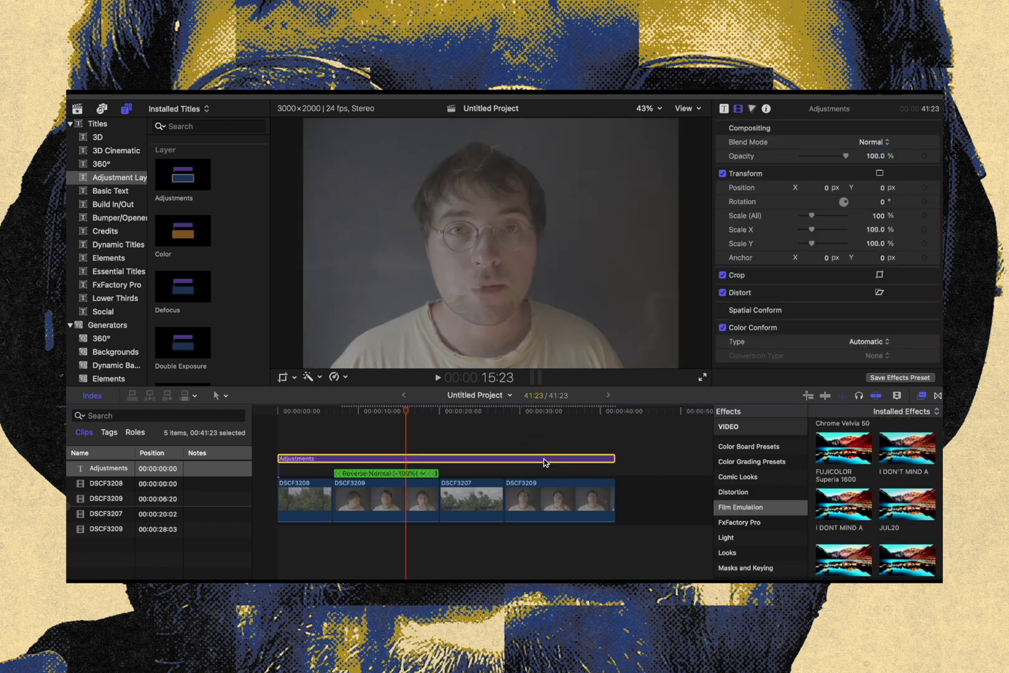
left_click(471, 406)
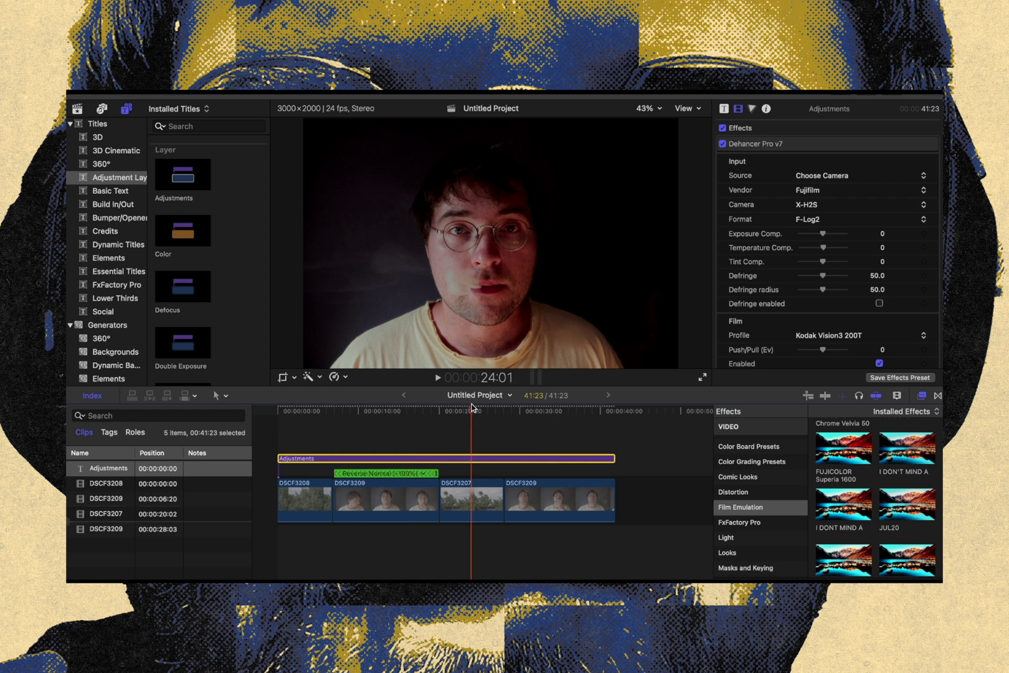
left_click(534, 415)
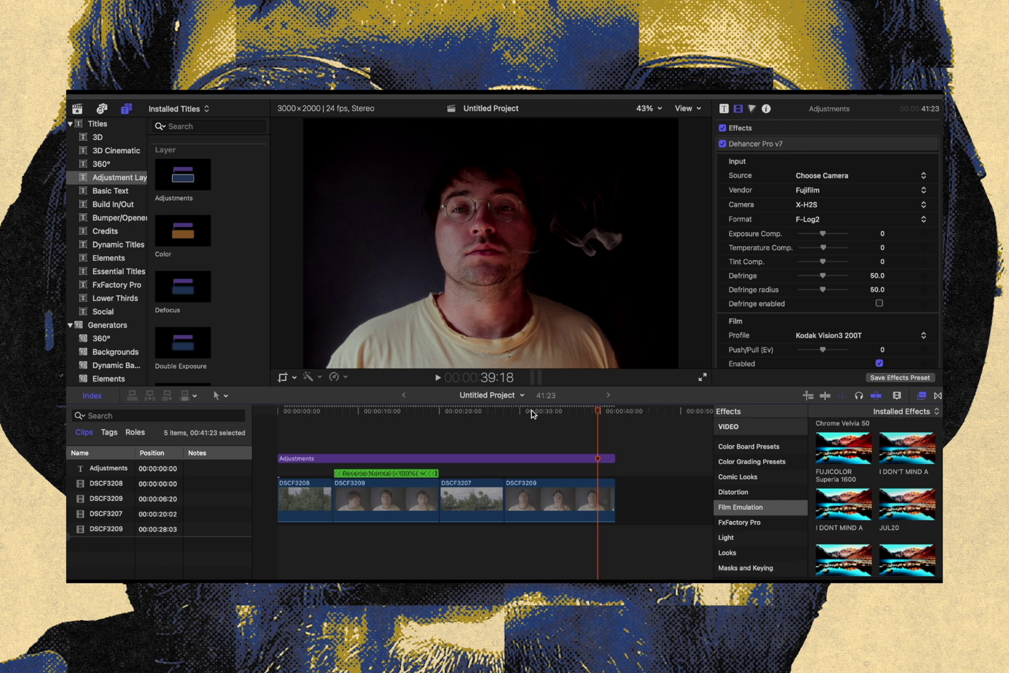
left_click(317, 409)
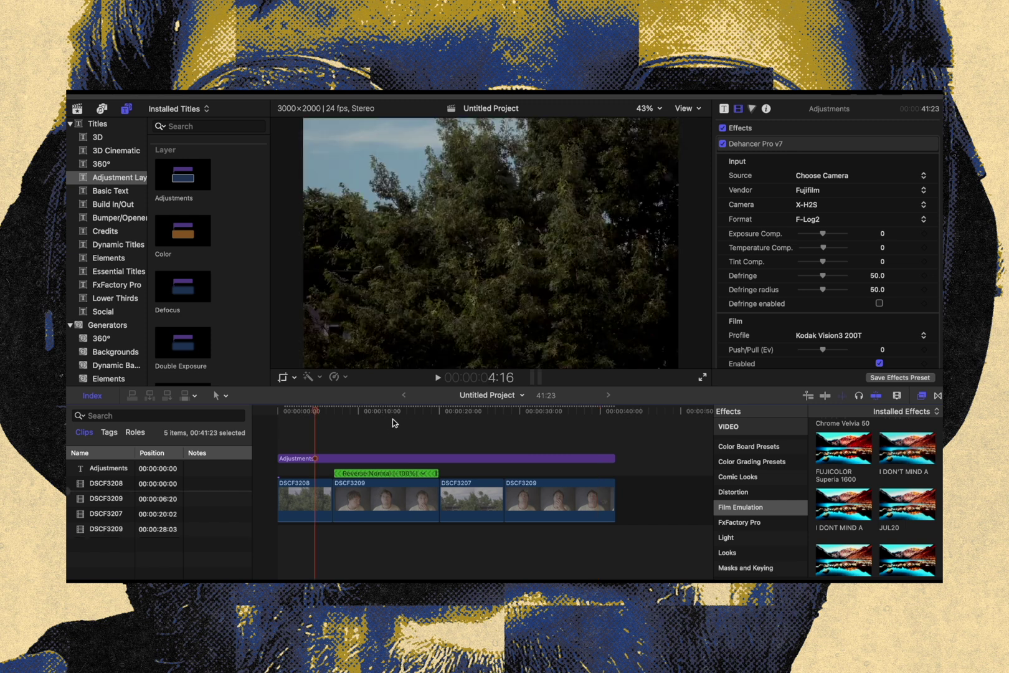
Delete the current Dehancer effect, apply the JUL26 preset to the adjustment layer, and check the tower shot
left_click(802, 146)
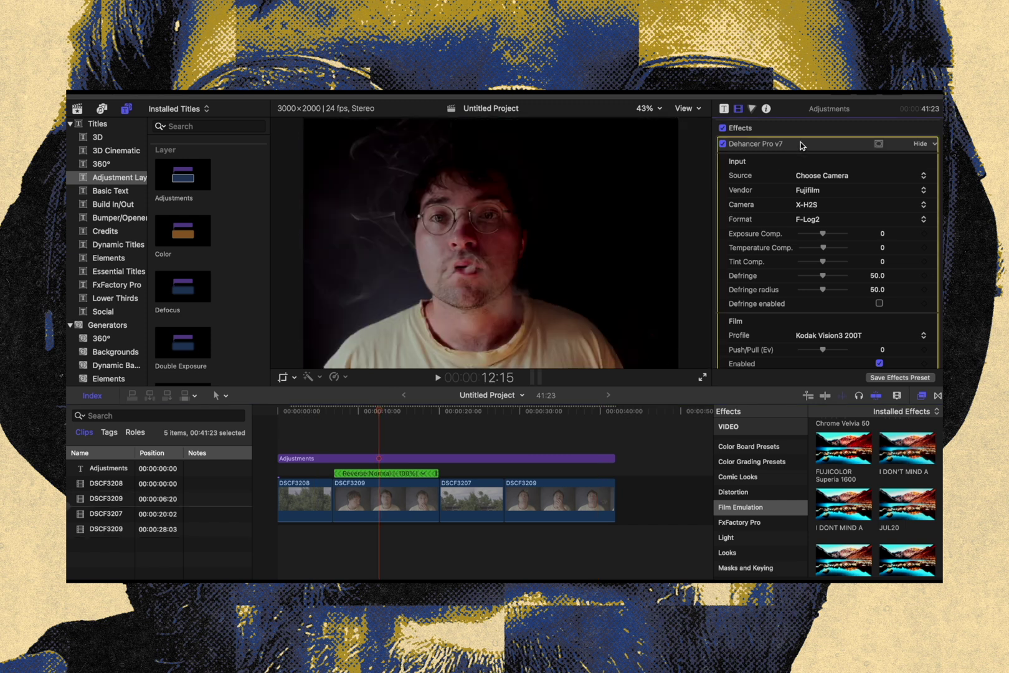
key("Delete")
scroll(897, 490, "down", 5)
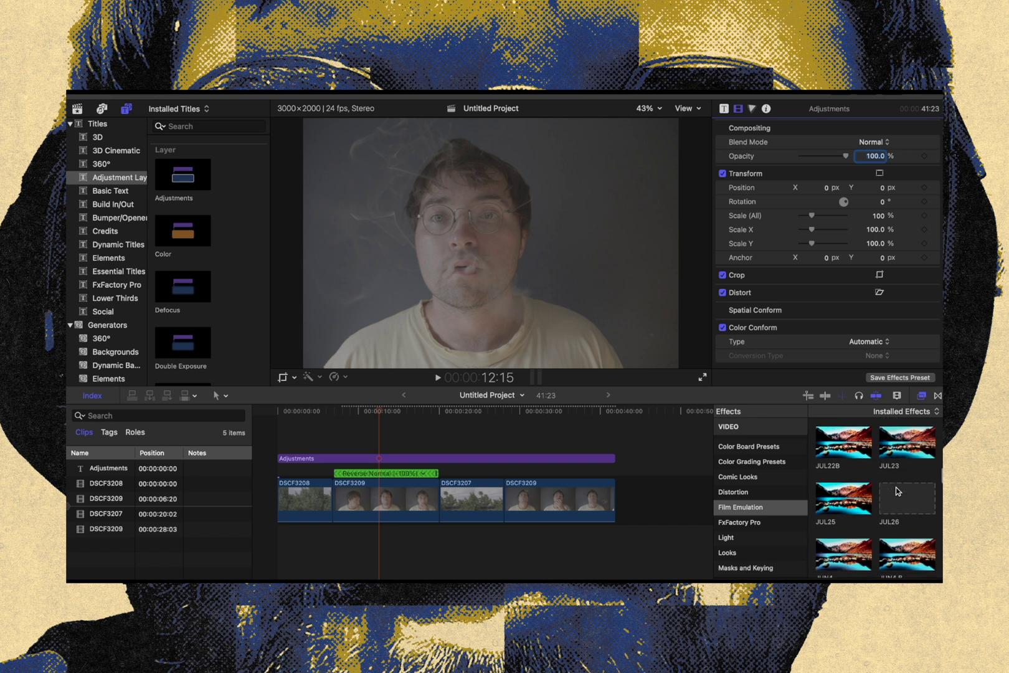
left_click_drag(916, 478, 541, 458)
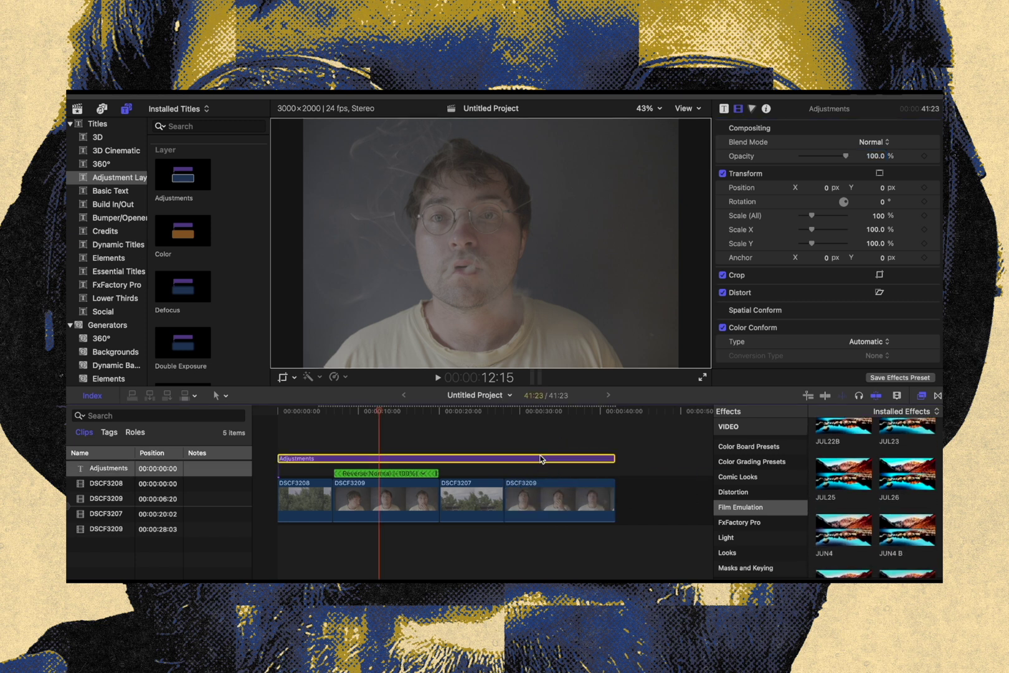
left_click(466, 406)
Set up a file export of the project with the Video and Audio format and H.264 codec, and proceed to saving
left_click(612, 459)
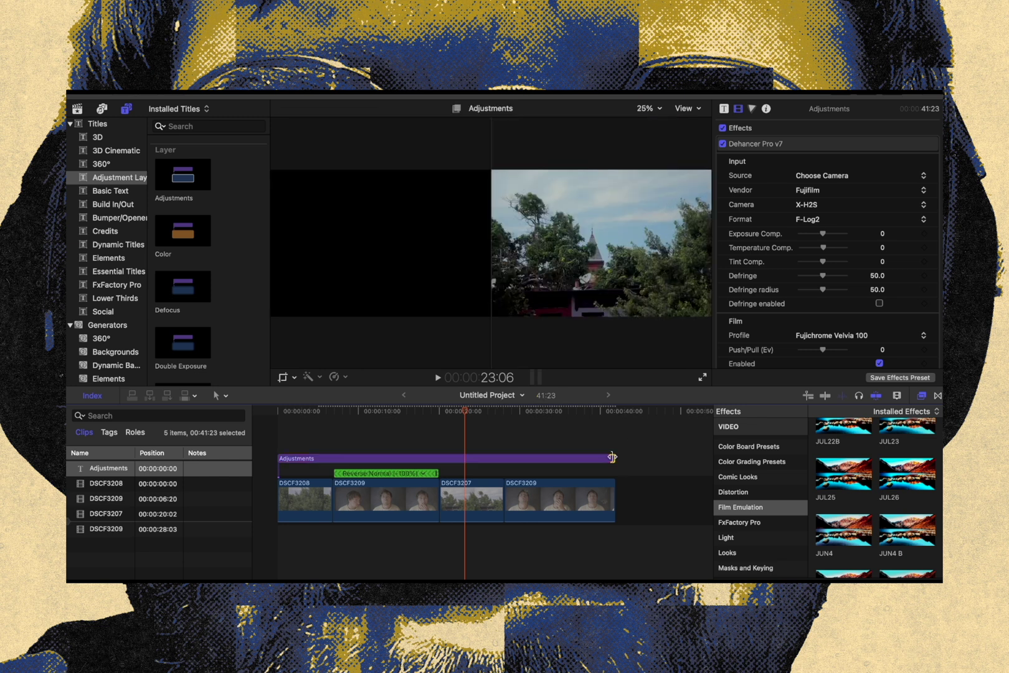
key("super+e")
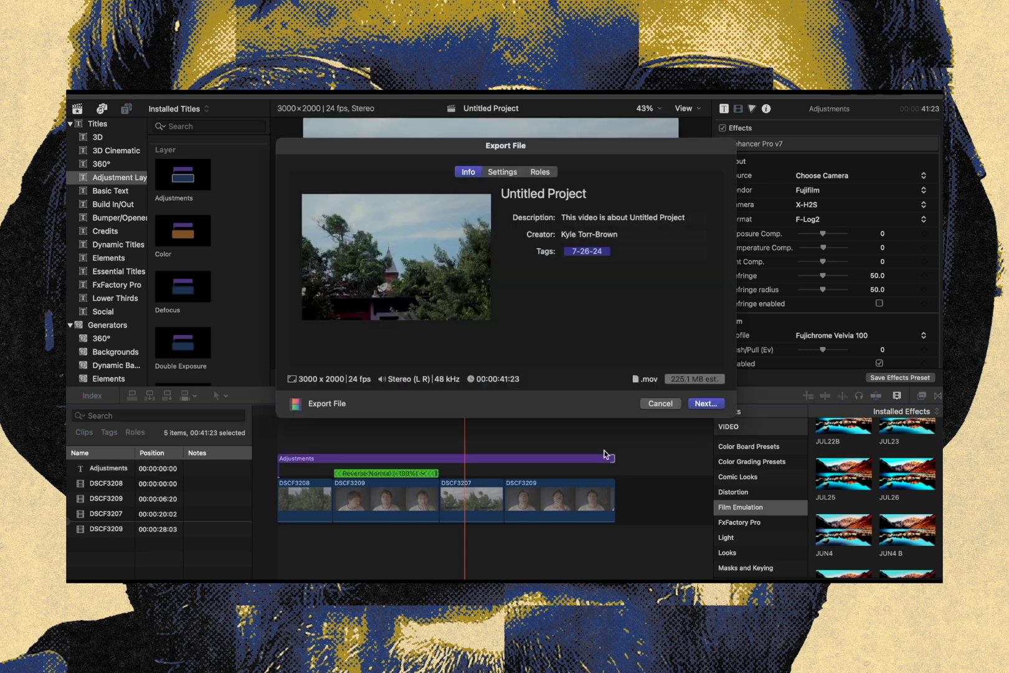
left_click(500, 171)
left_click(594, 217)
left_click(597, 218)
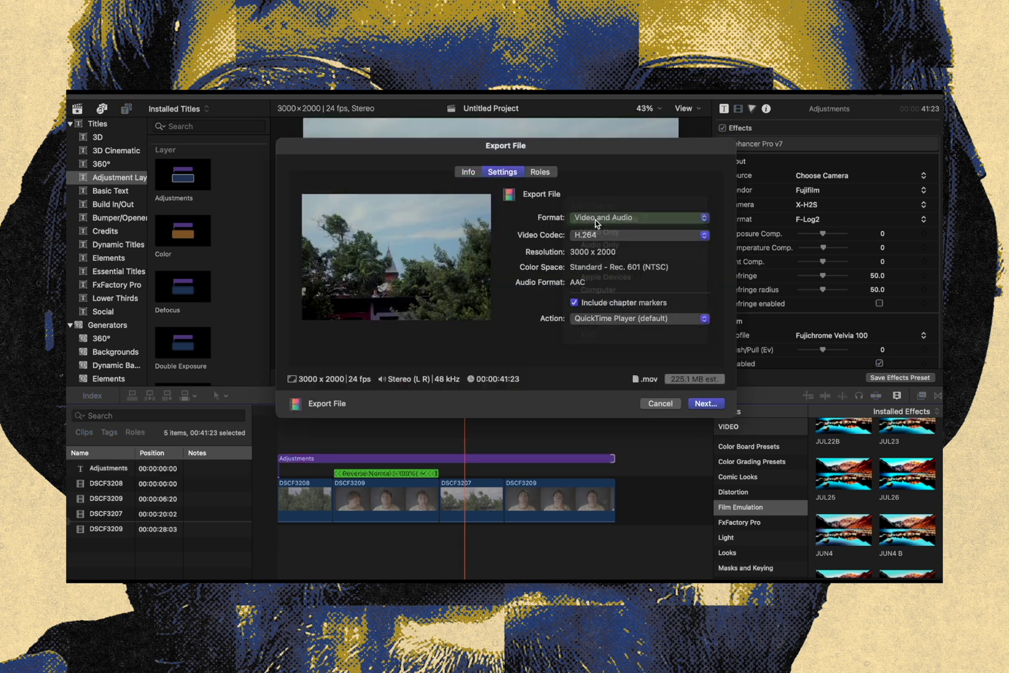
left_click(596, 235)
left_click(596, 237)
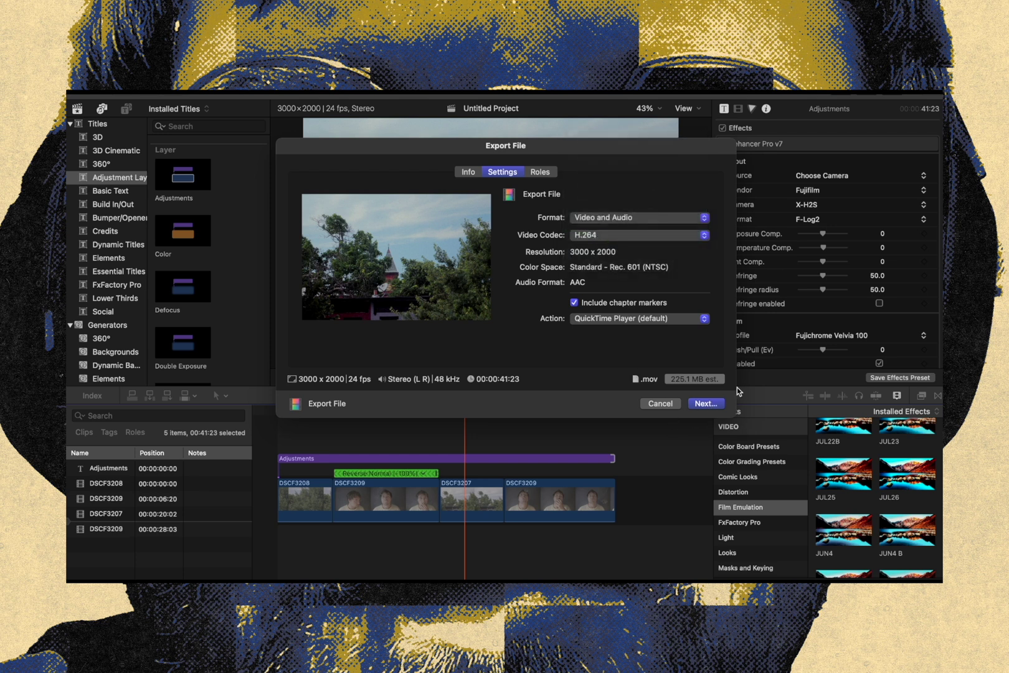
left_click(711, 405)
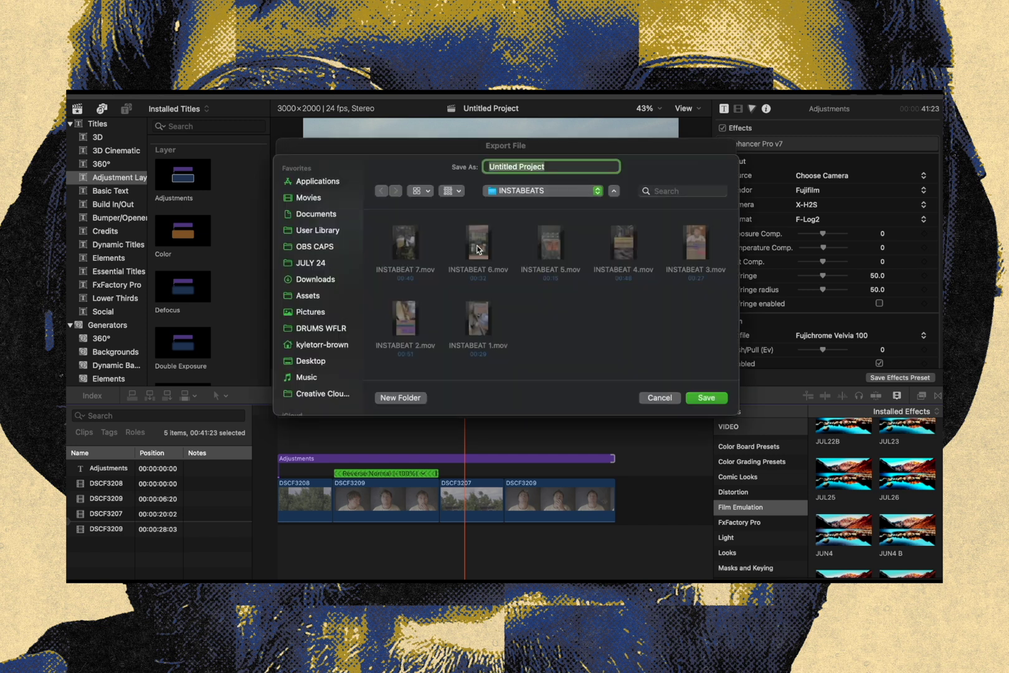
Choose the VIDEO folder for the export and try the name JUL26, declining to replace the existing file
left_click(522, 190)
left_click(514, 203)
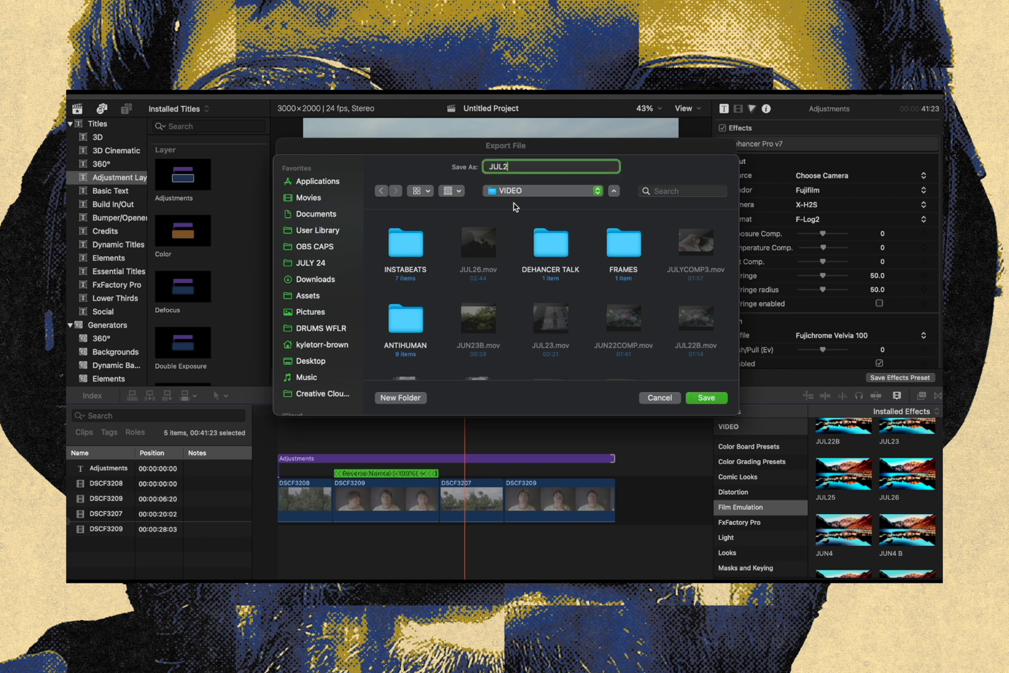
key("Return")
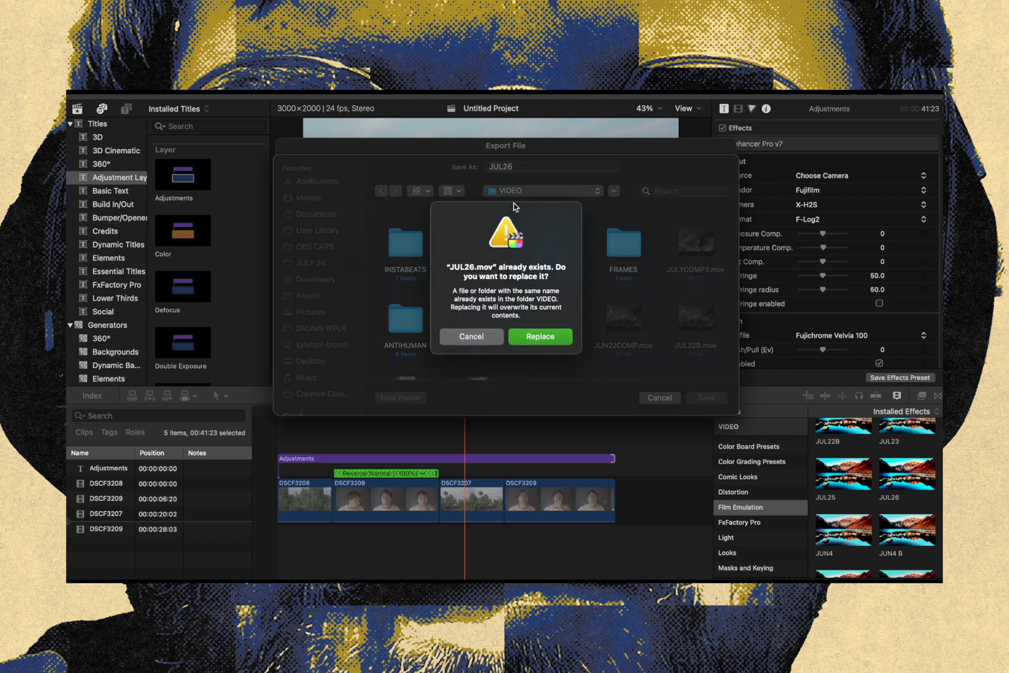
left_click(472, 338)
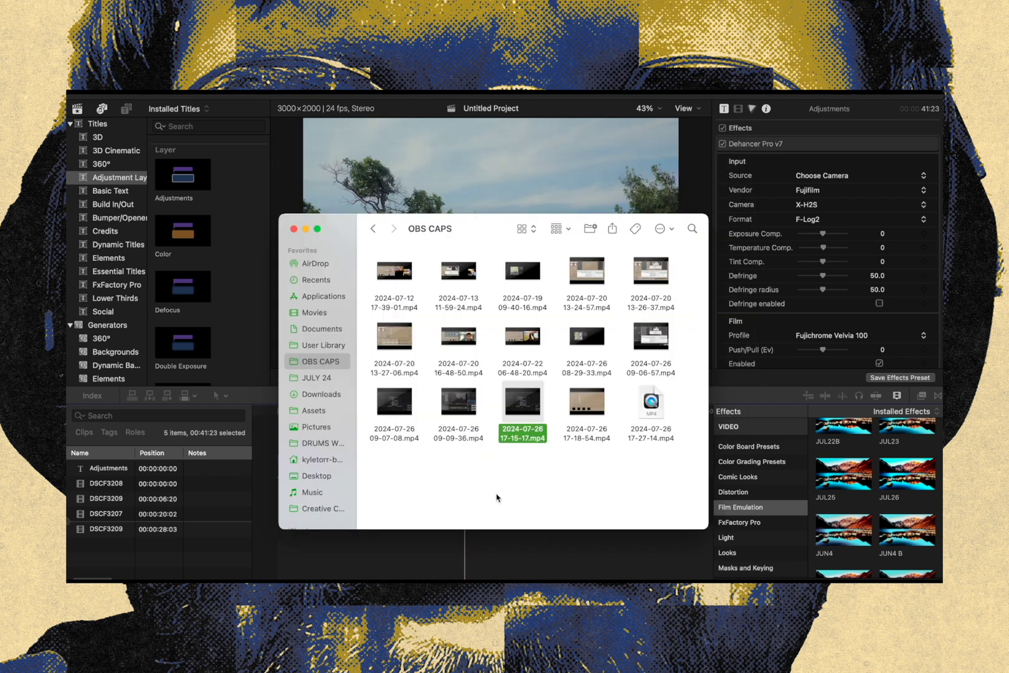
Play the exported movie full screen in QuickTime Player and move the playback controls off the image to review the grade
key("space")
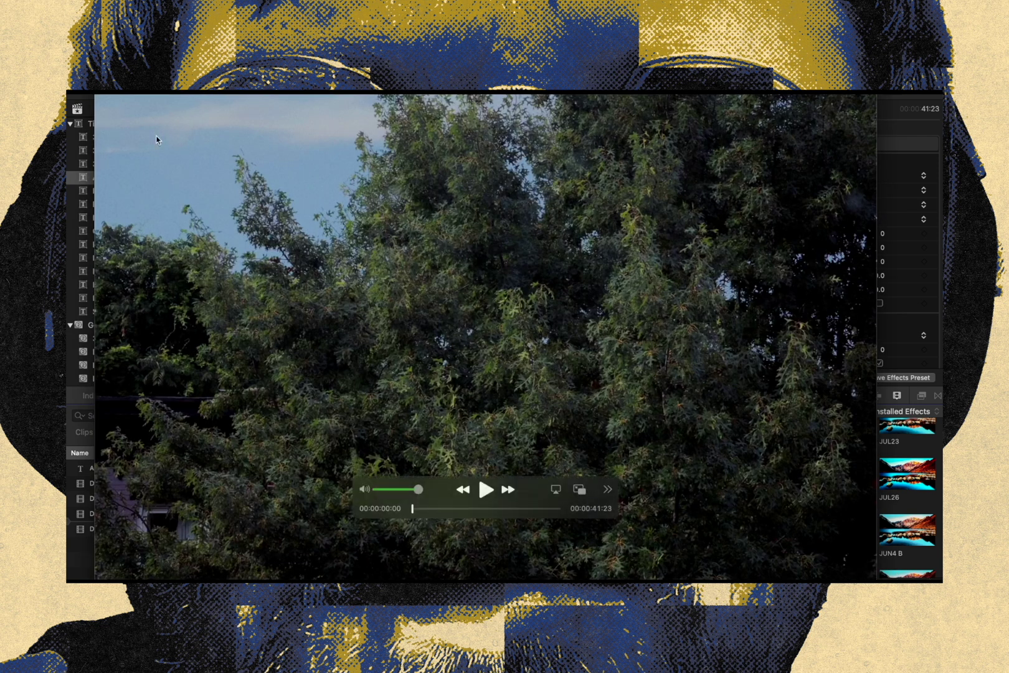
mouse_move(116, 95)
left_click(156, 104)
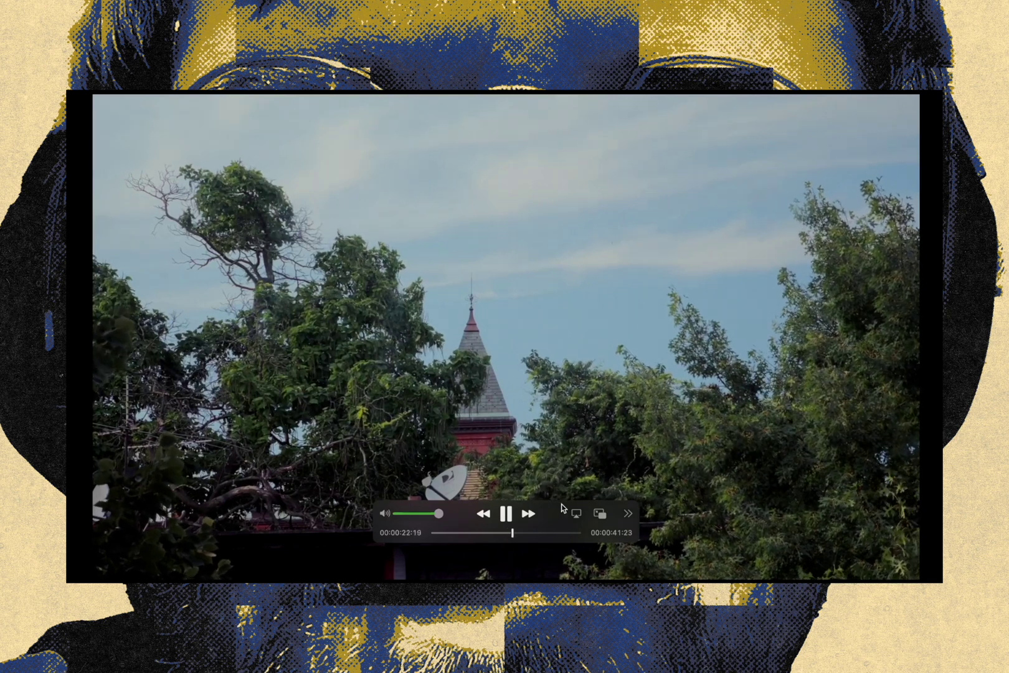
left_click_drag(561, 508, 821, 587)
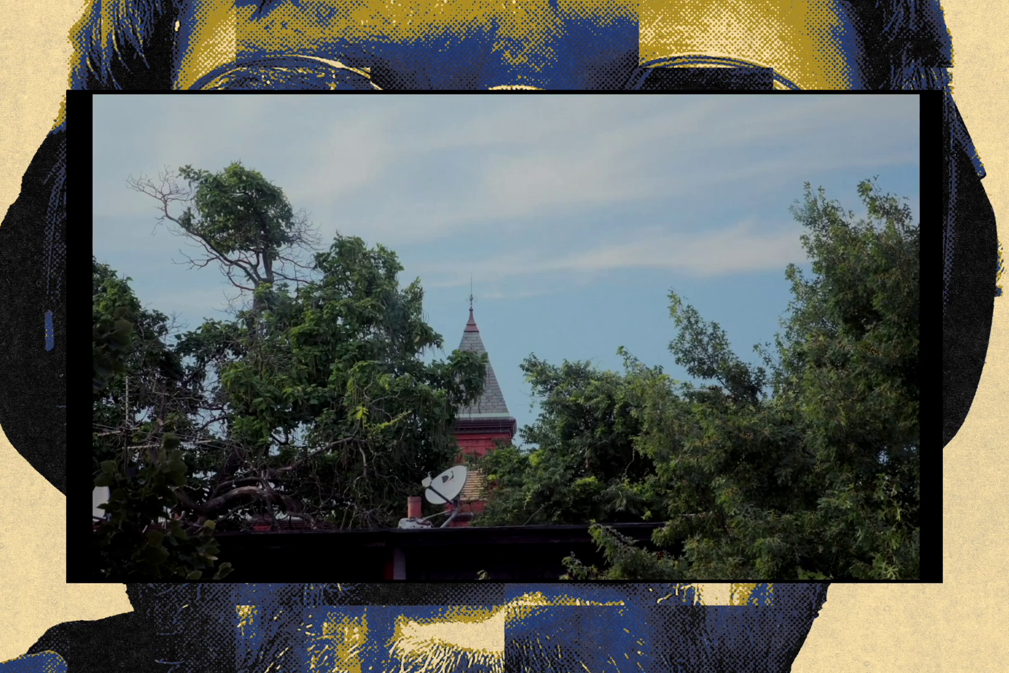
mouse_move(573, 546)
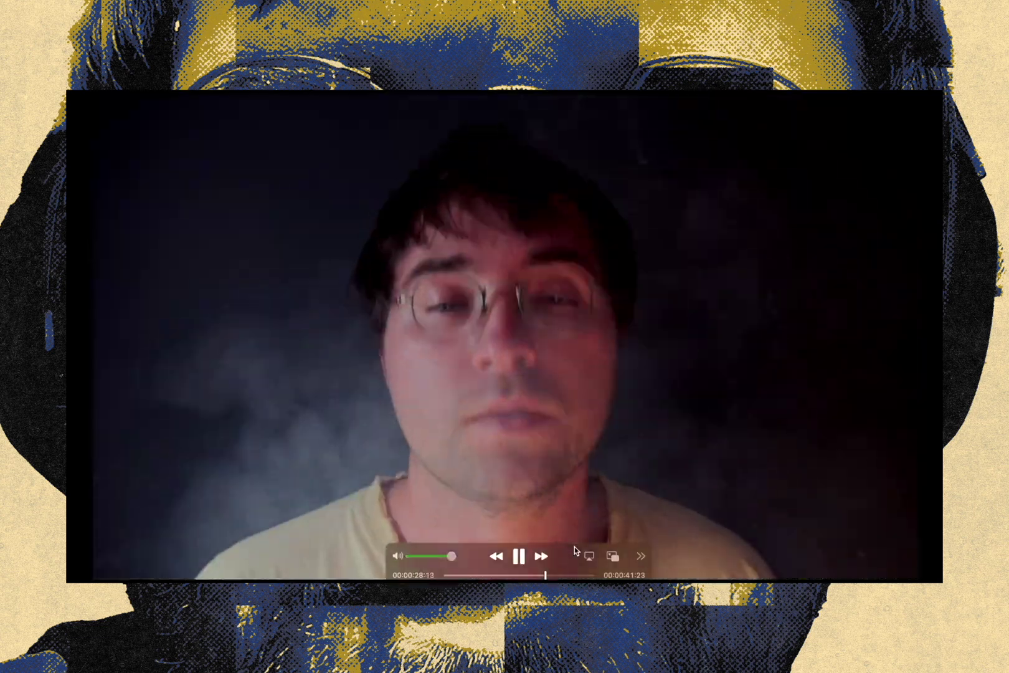